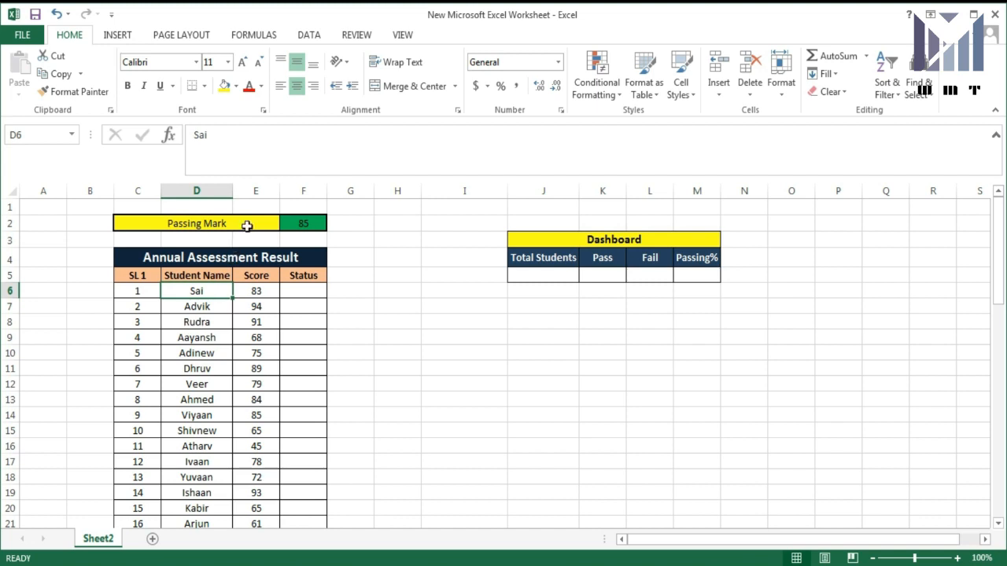
# - Review the Passing Mark of 85 and the student scores, then select Status cell F6
pyautogui.click(248, 224)
pyautogui.click(302, 225)
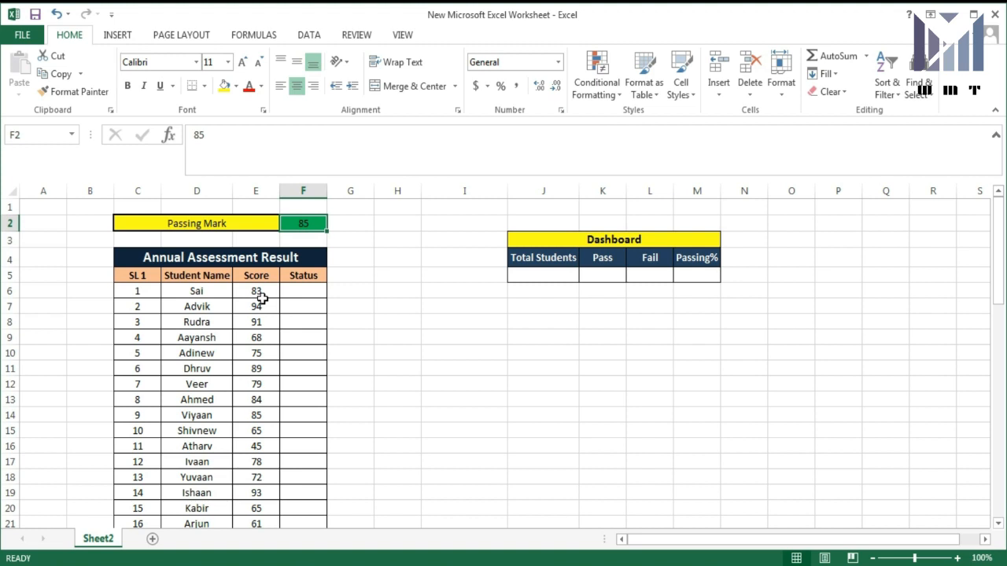
pyautogui.click(208, 291)
pyautogui.click(252, 293)
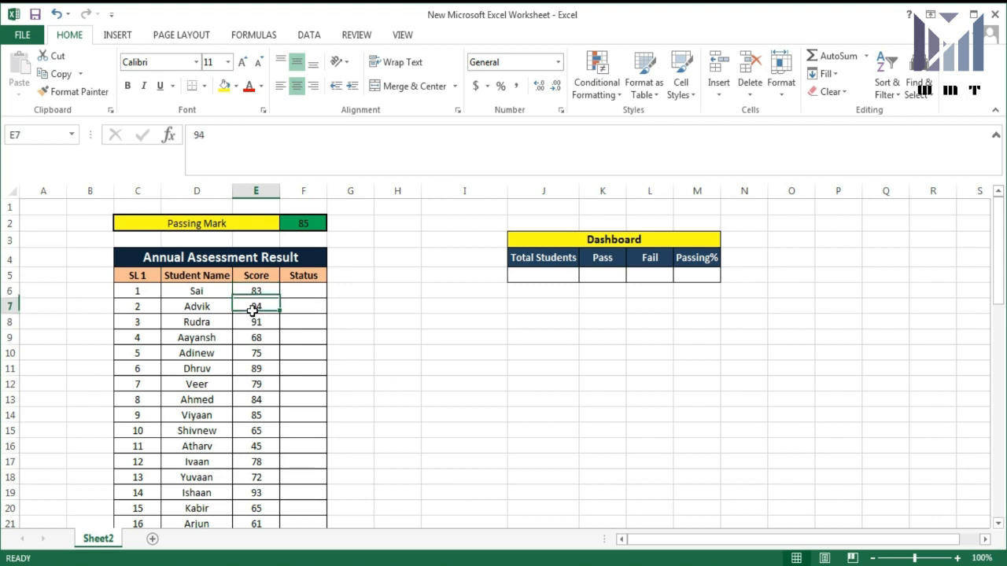
pyautogui.click(252, 306)
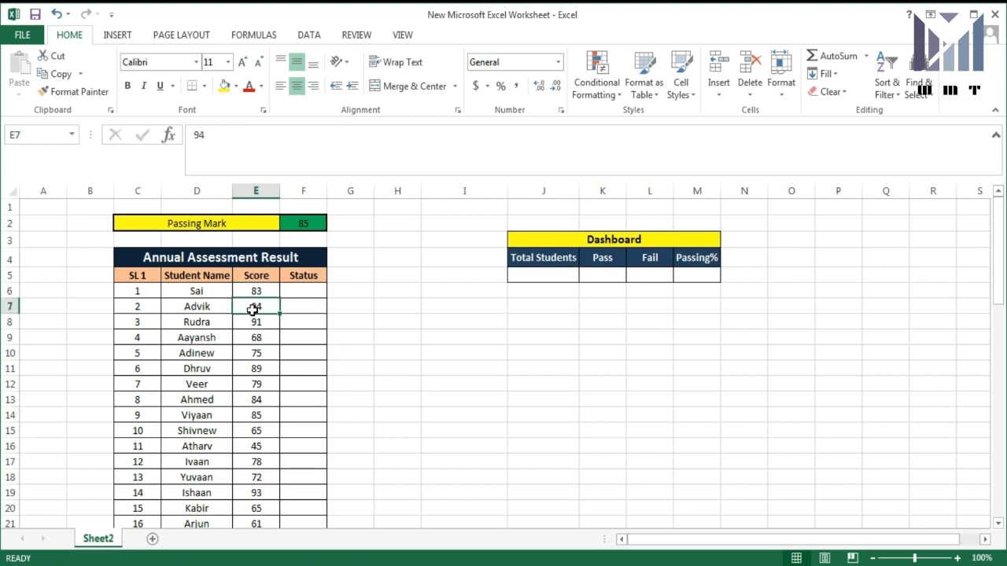
pyautogui.scroll(-8, 252, 331)
pyautogui.scroll(7, 251, 331)
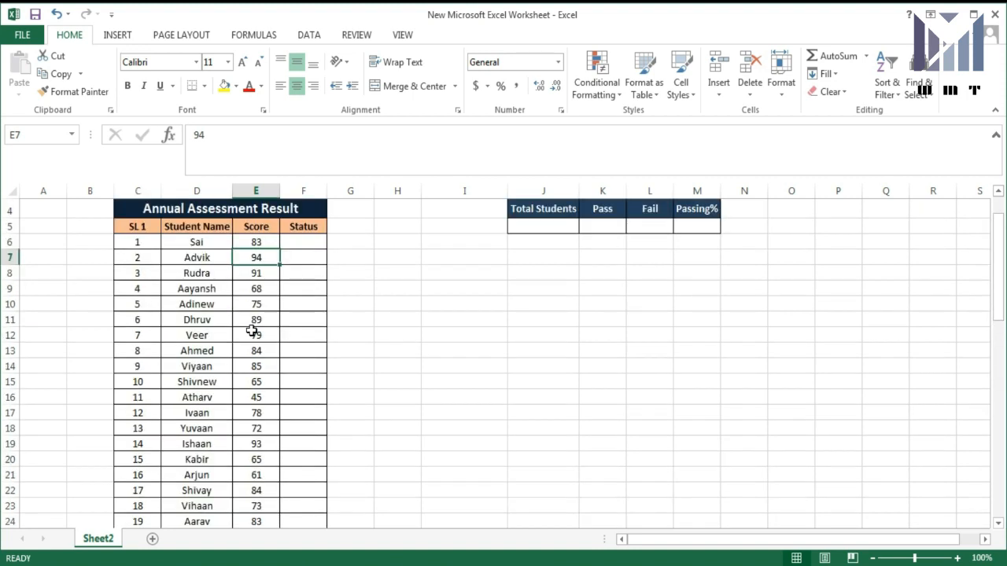
pyautogui.scroll(1, 251, 331)
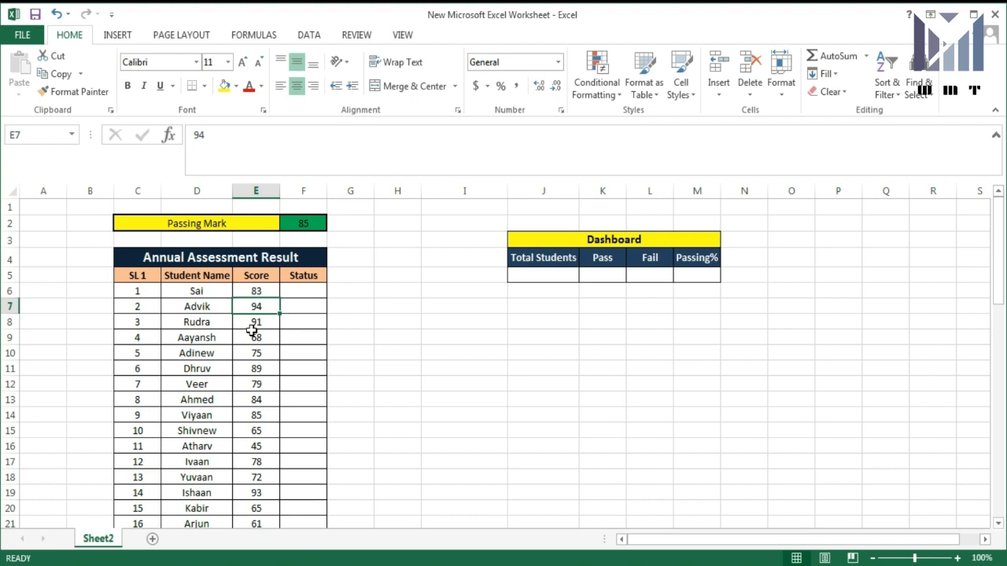
pyautogui.click(307, 290)
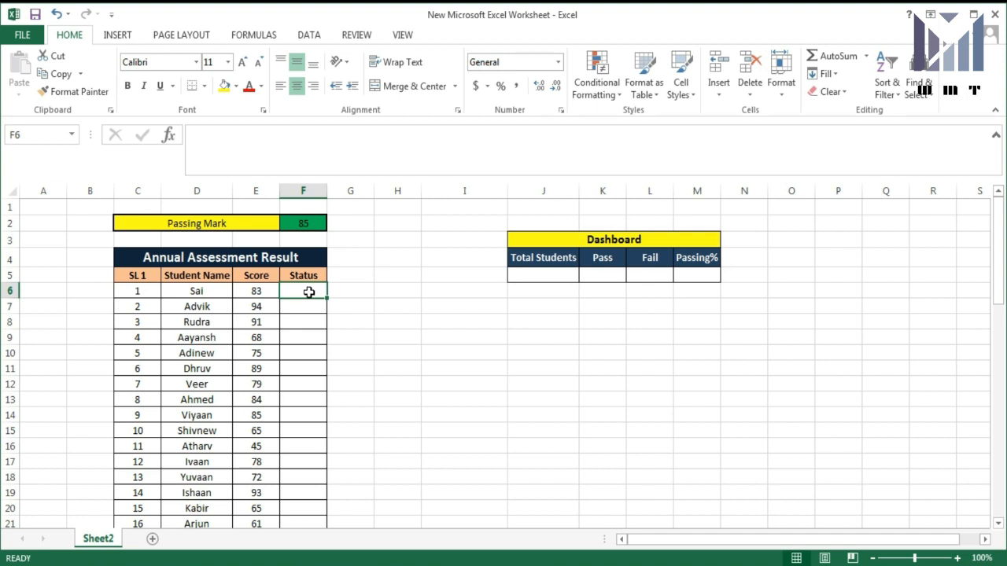
# - Start the F6 formula as =if(E6>=85, testing the first score against 85
pyautogui.write('=if')
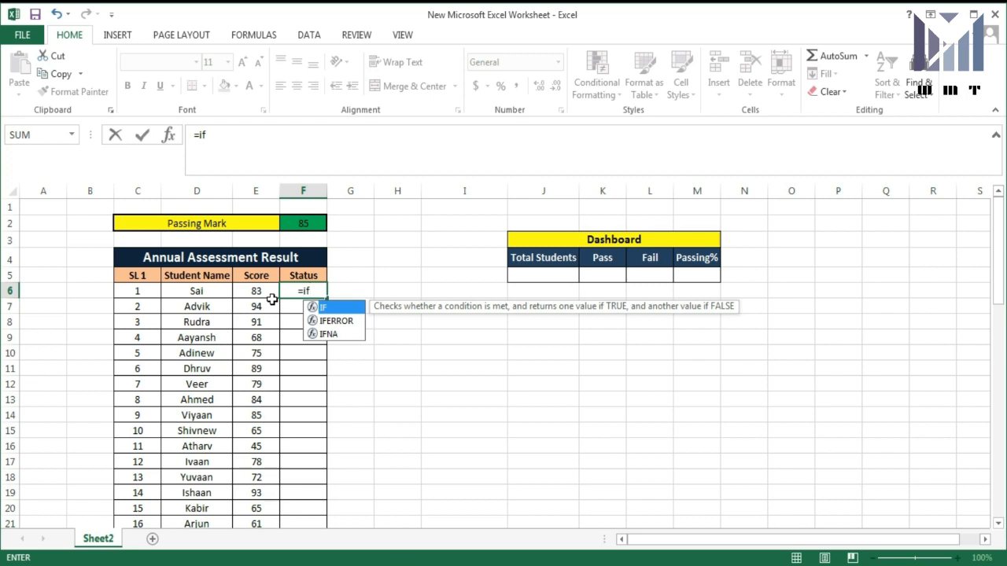
pyautogui.write('(')
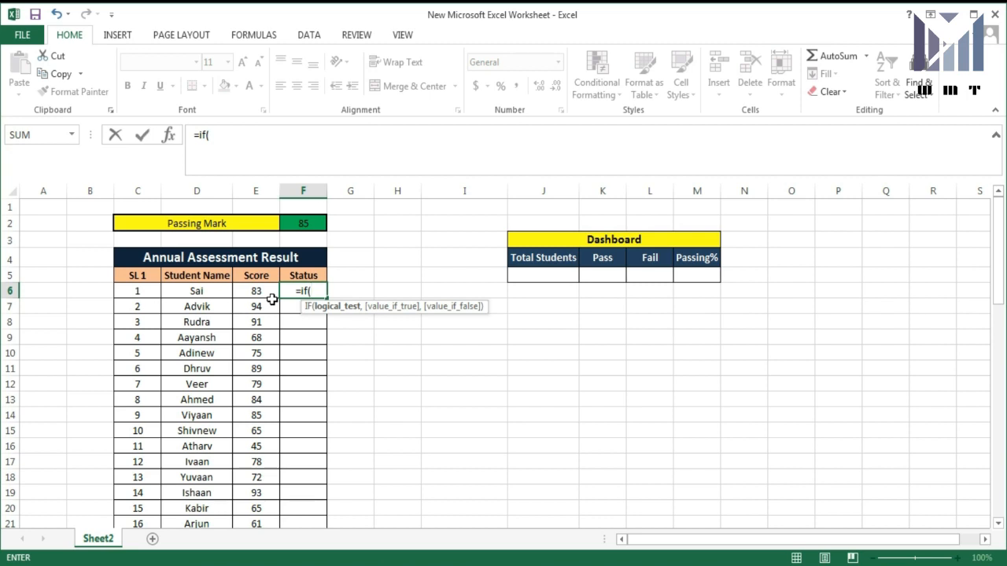
pyautogui.click(271, 295)
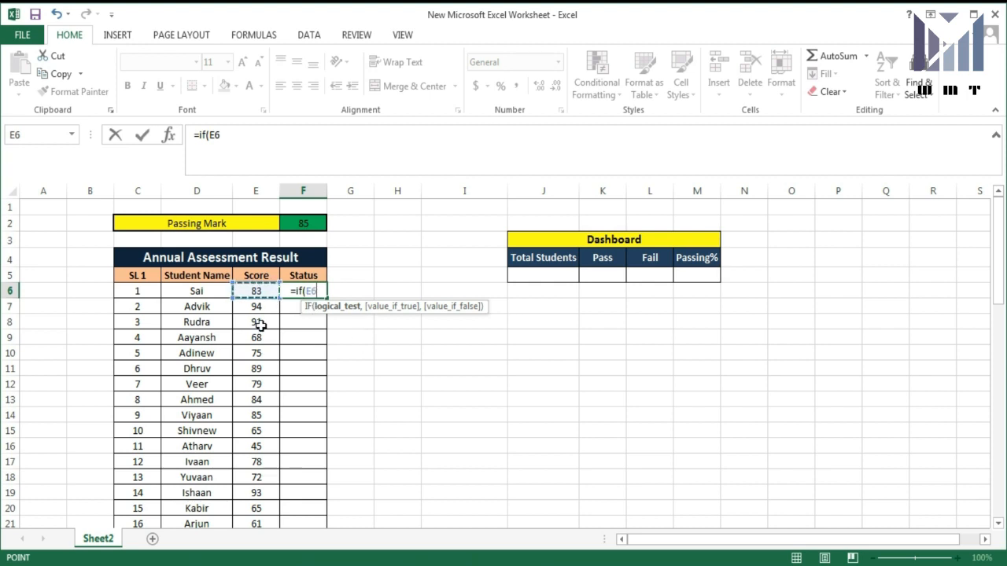
pyautogui.click(259, 321)
pyautogui.click(259, 291)
pyautogui.write('>')
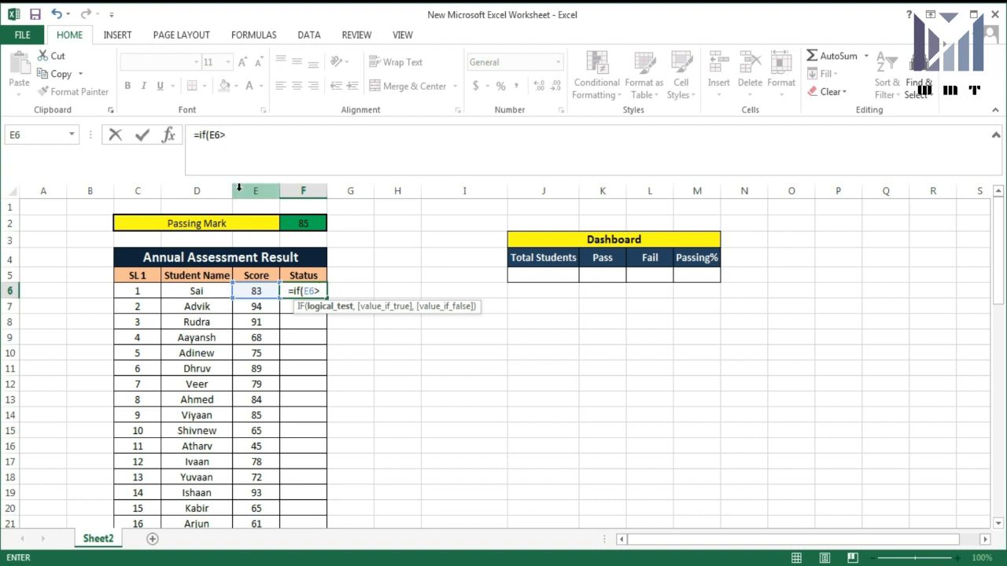
pyautogui.write('=85')
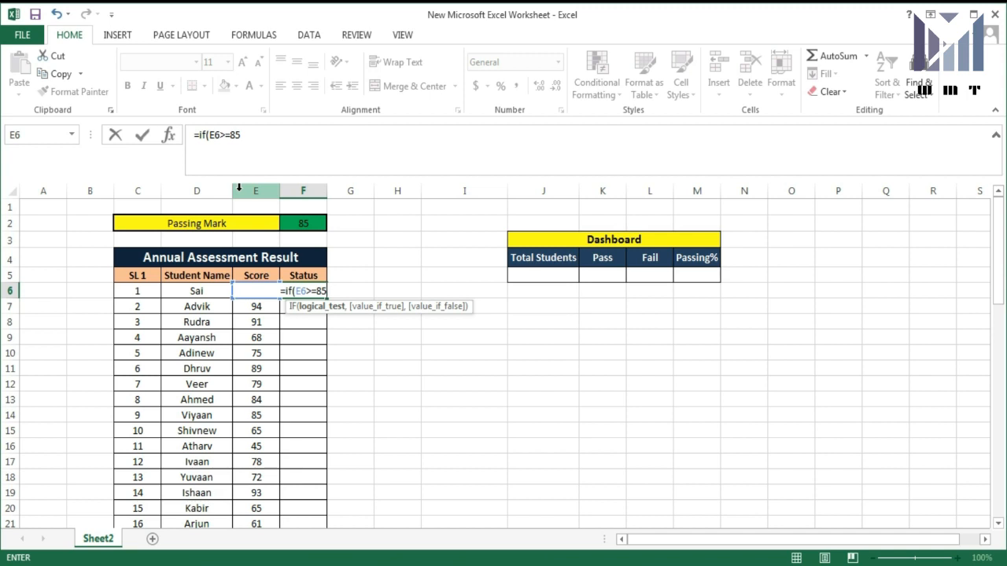
pyautogui.write(',')
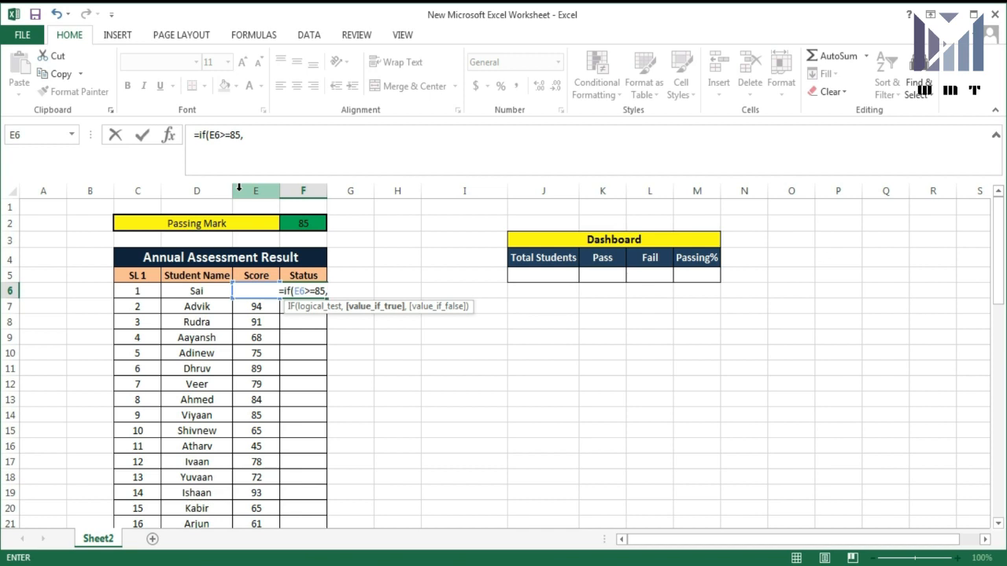
# - Add the "Pass" and "Fail" results to complete =if(E6>=85,"Pass","Fail") in F6
pyautogui.write('"Pass')
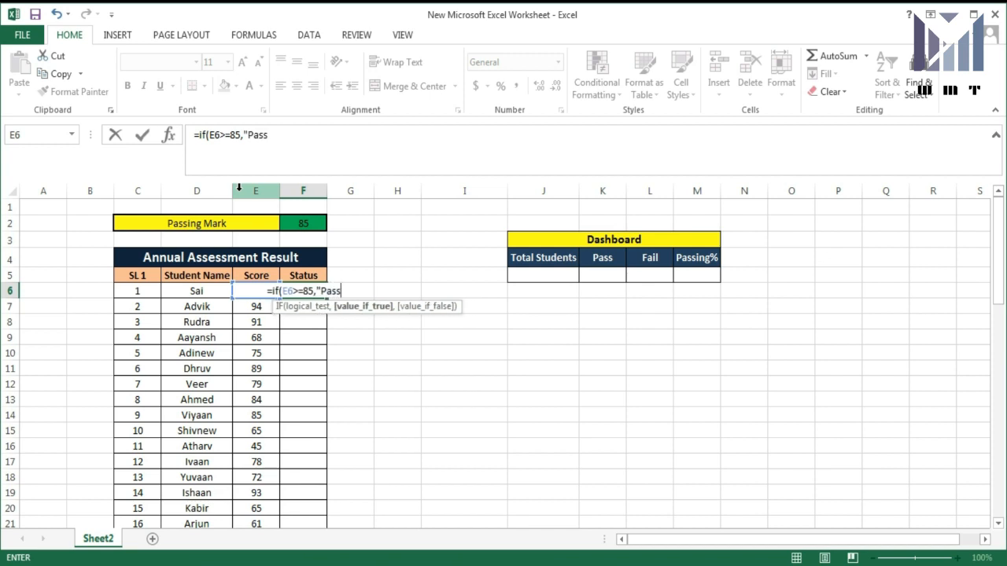
pyautogui.write('"')
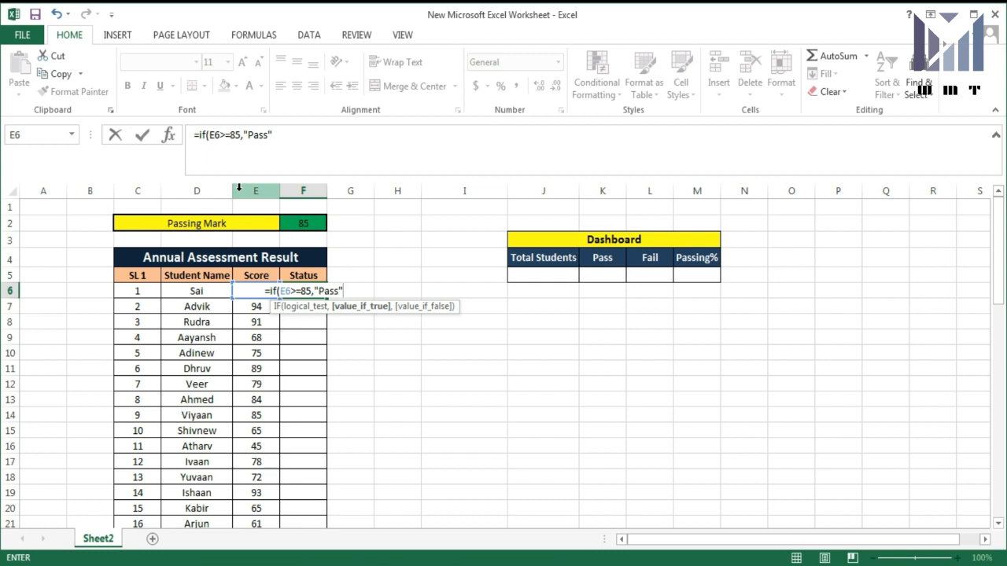
pyautogui.write(',')
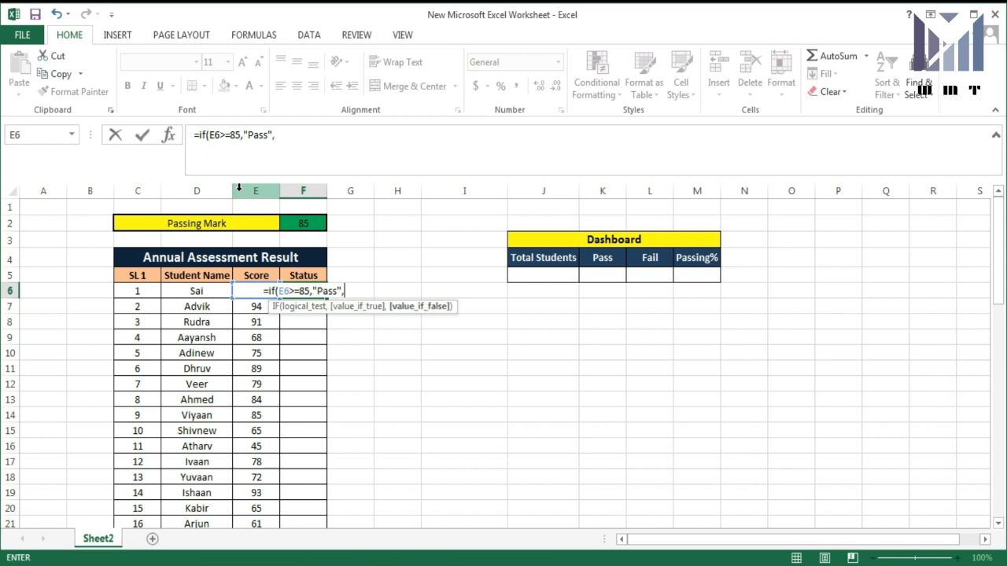
pyautogui.write('"')
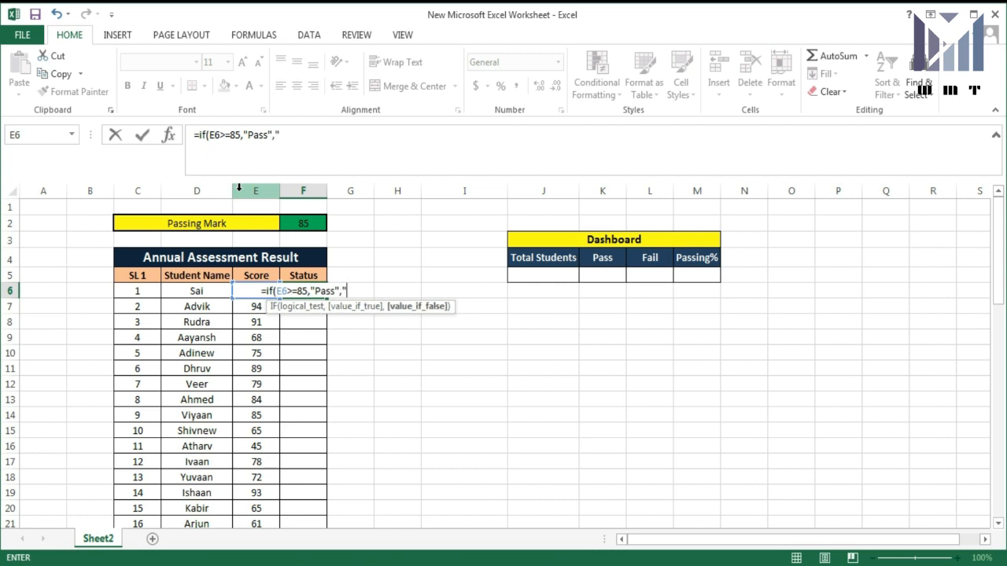
pyautogui.write('Fail')
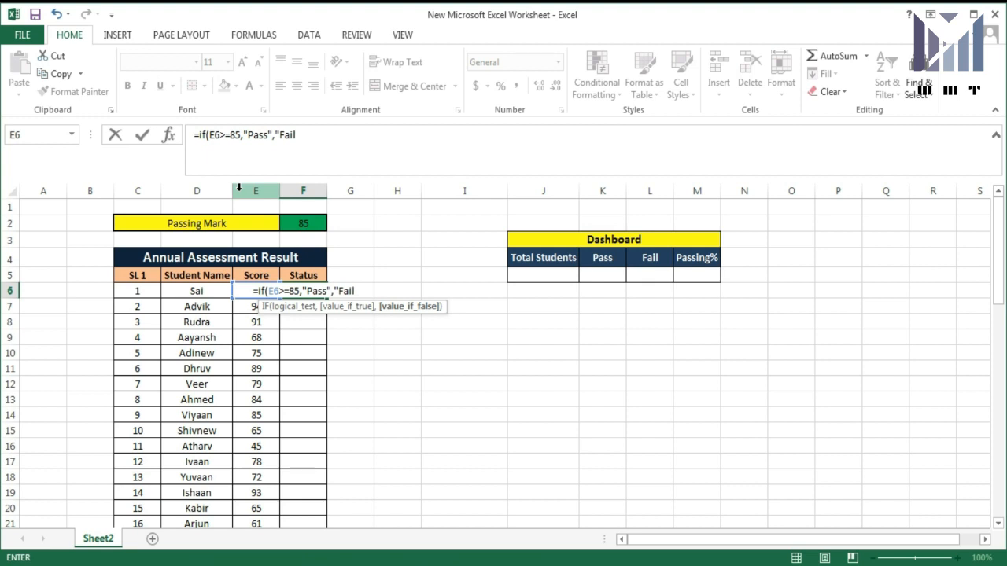
pyautogui.write('"')
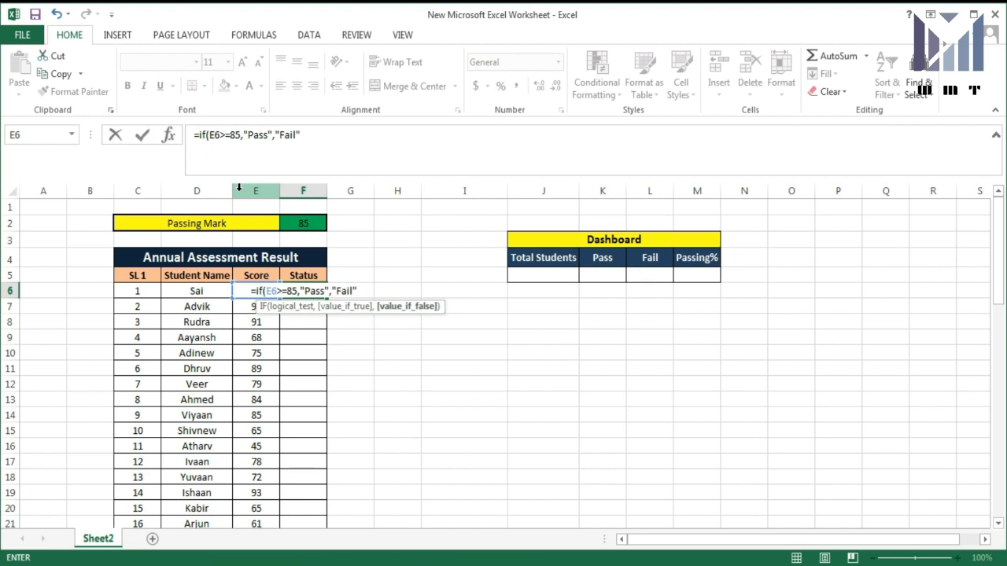
pyautogui.write(')')
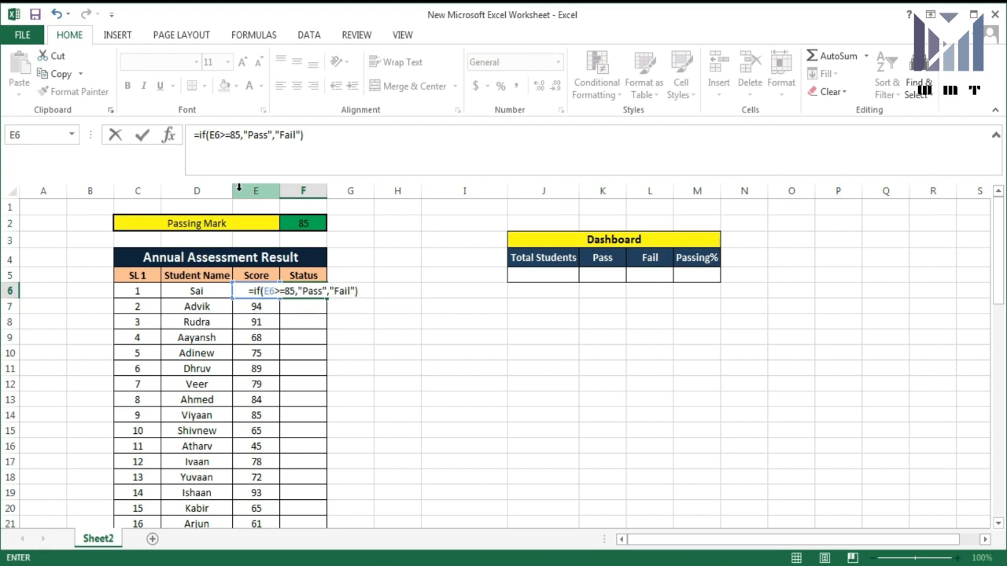
pyautogui.hotkey('ctrl', 'Return')
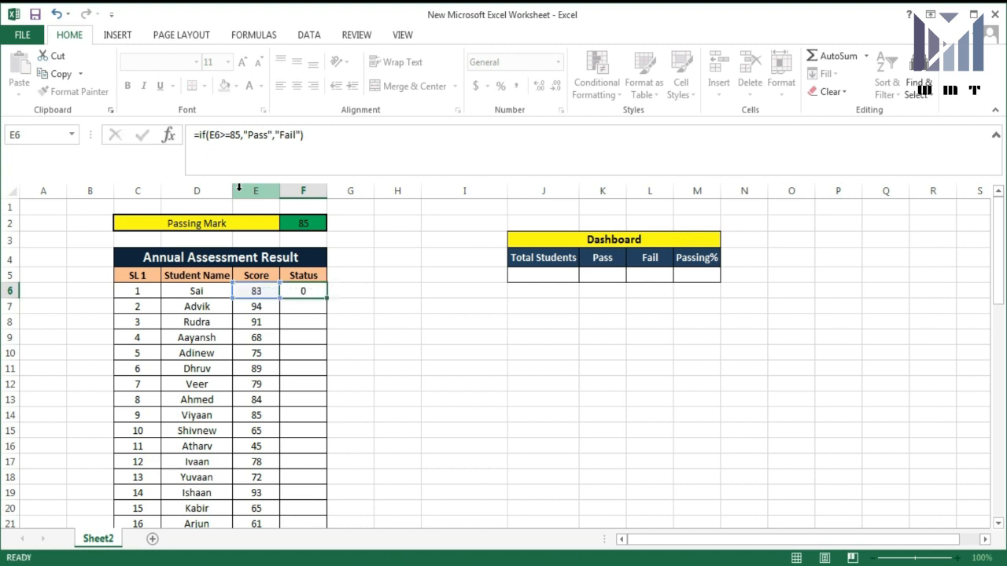
pyautogui.press('Return')
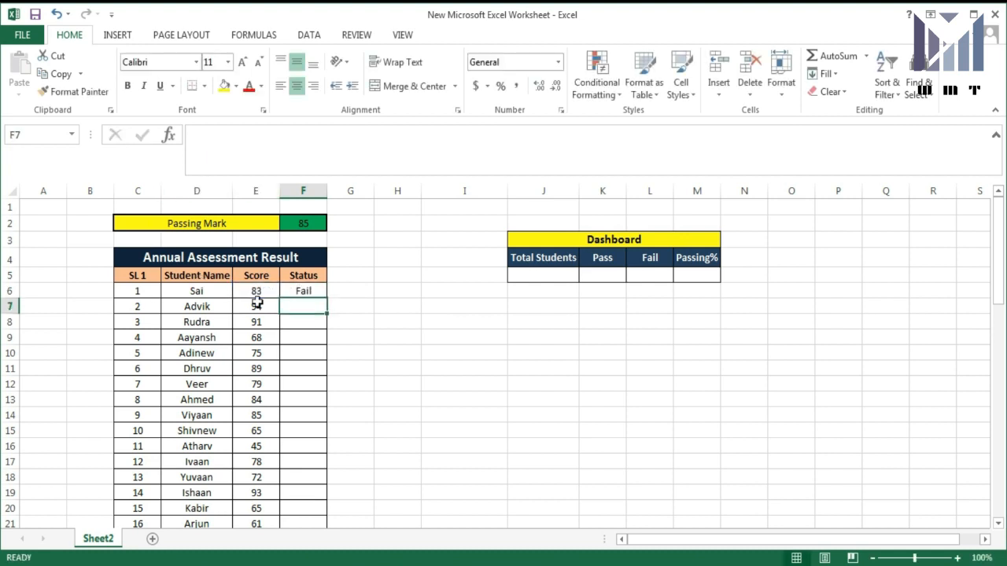
pyautogui.click(306, 291)
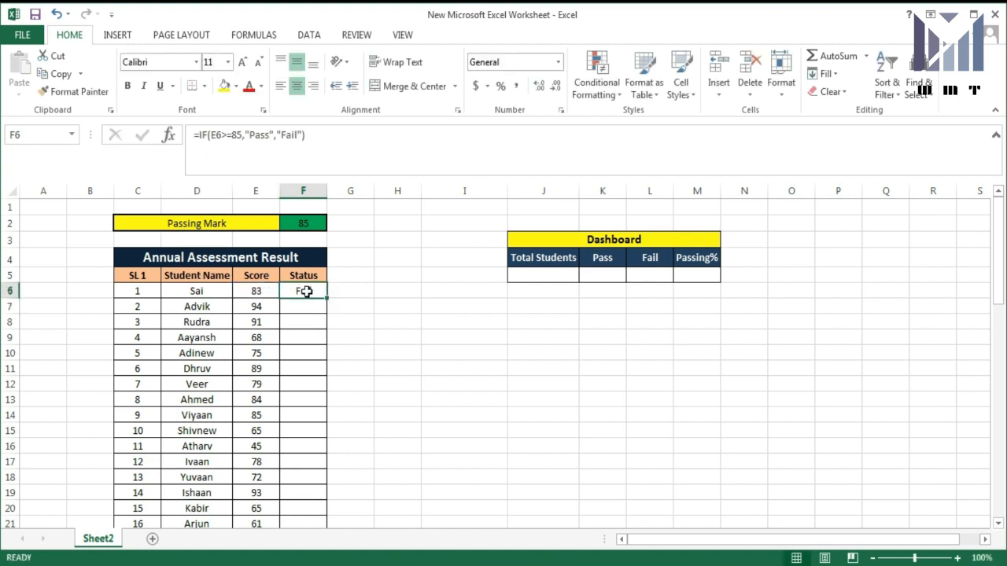
pyautogui.click(257, 290)
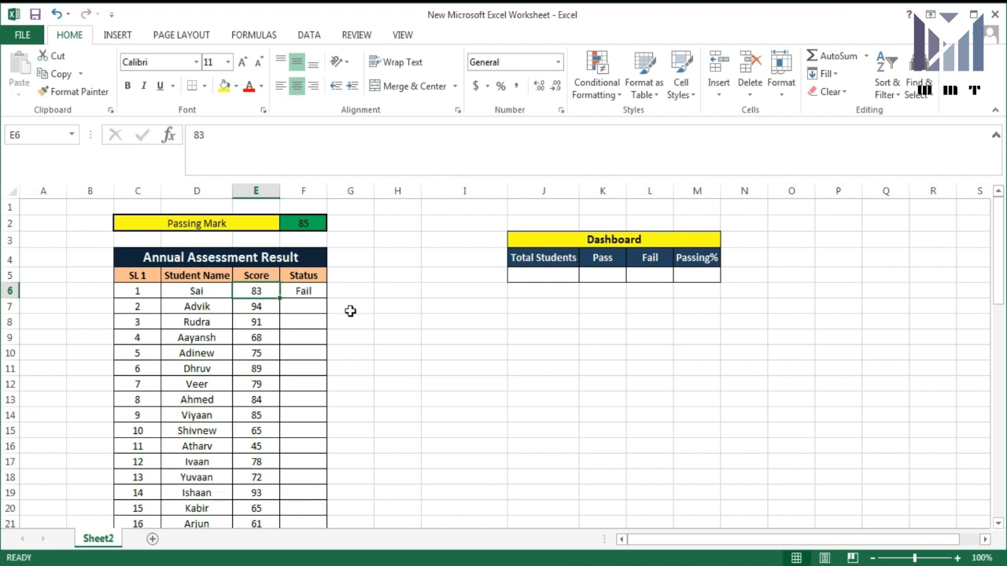
pyautogui.click(306, 292)
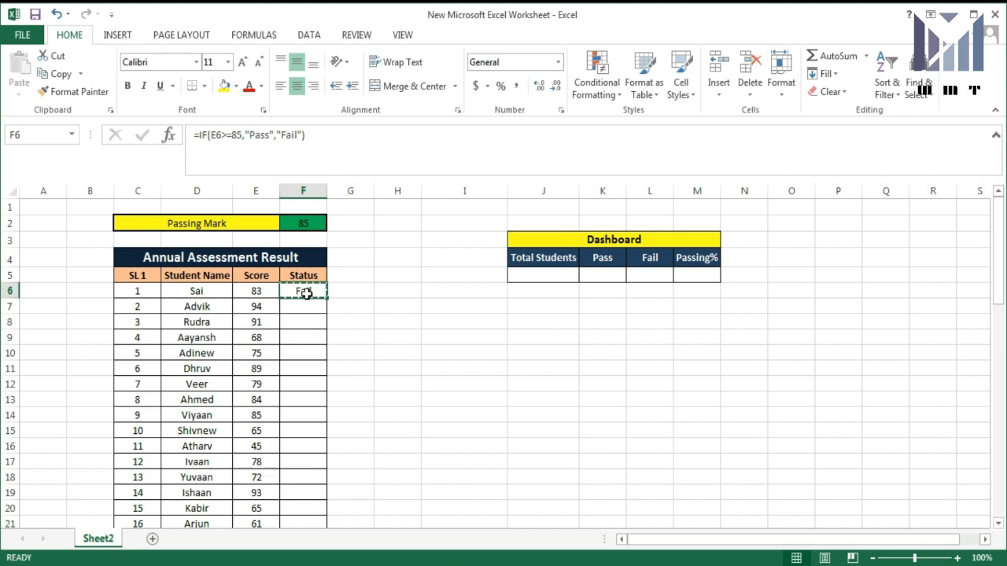
pyautogui.hotkey('ctrl', 'c')
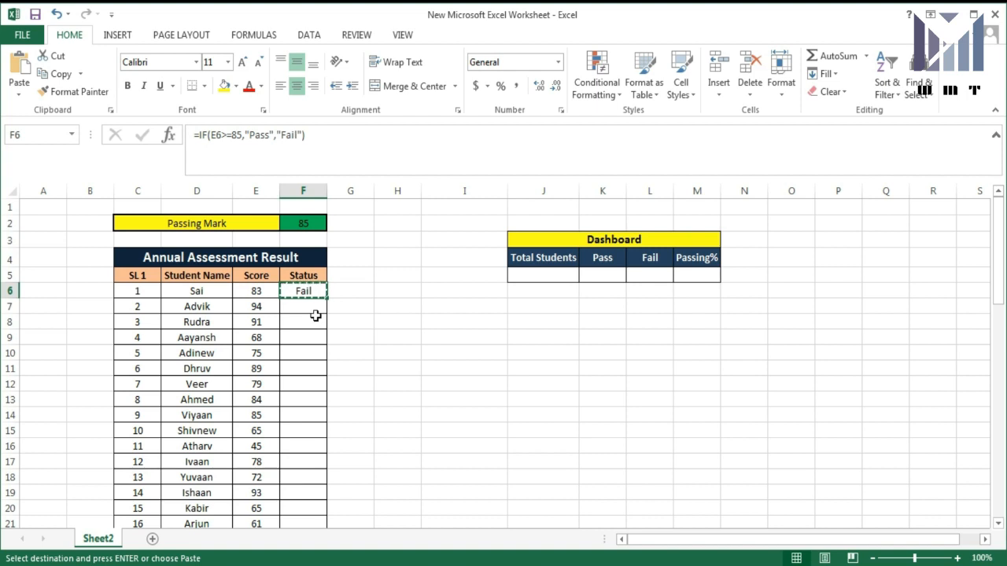
pyautogui.scroll(-7, 316, 323)
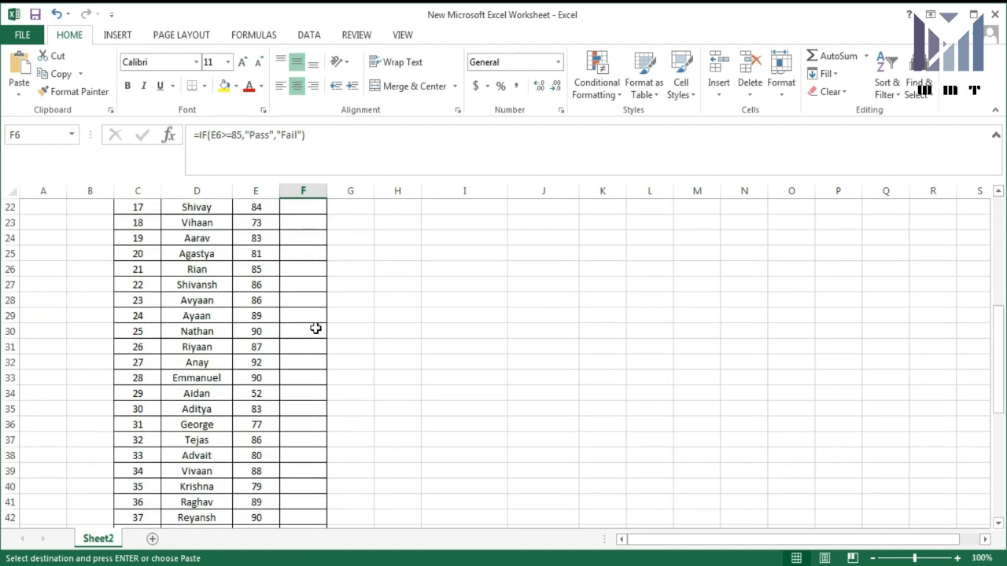
pyautogui.scroll(7, 315, 329)
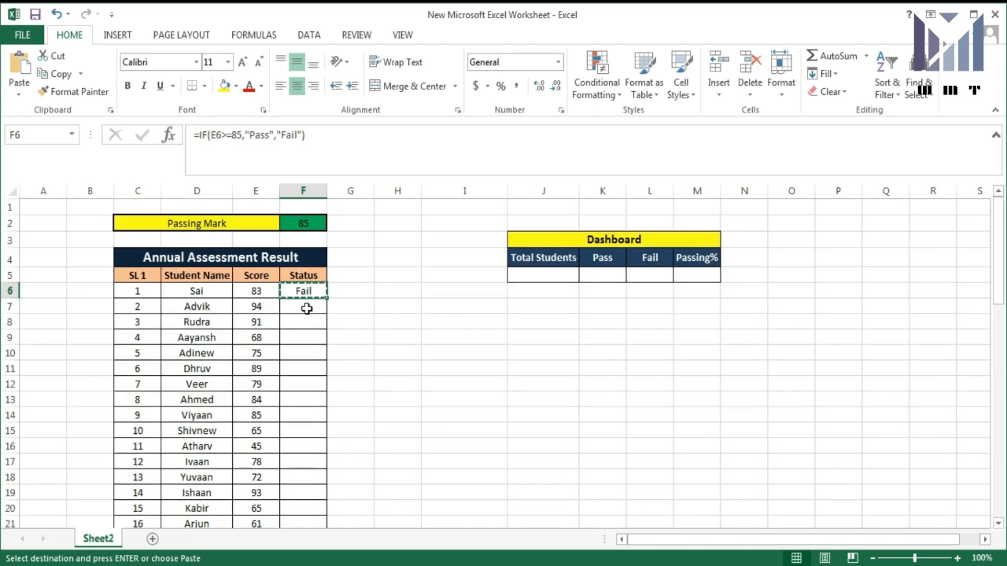
pyautogui.moveTo(306, 303); pyautogui.dragTo(308, 486)
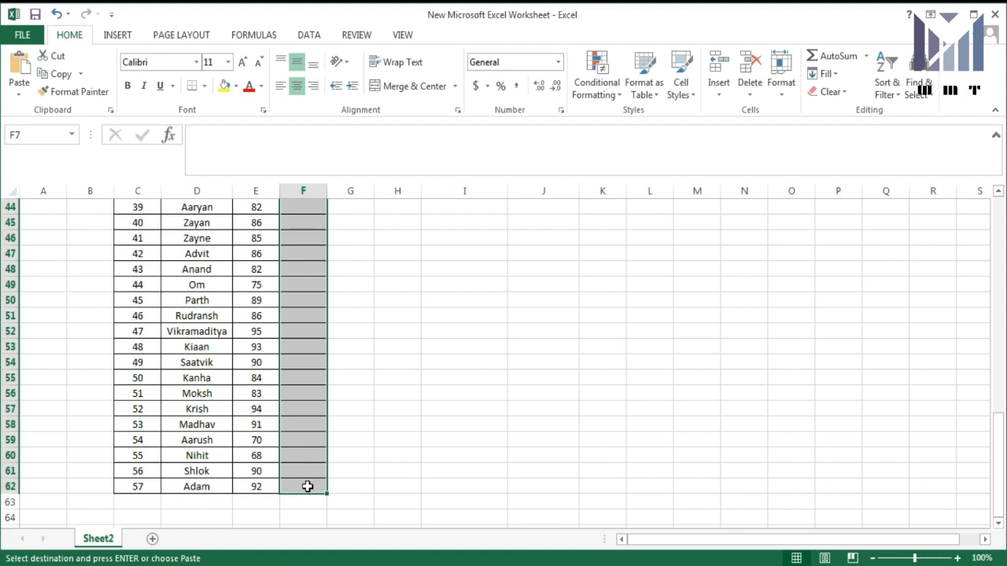
pyautogui.hotkey('ctrl', 'v')
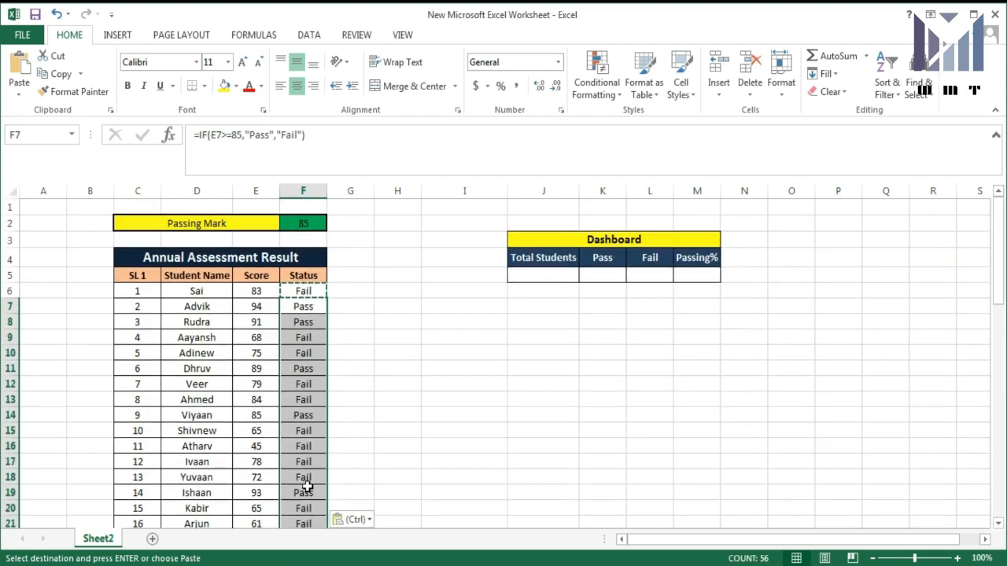
pyautogui.click(342, 371)
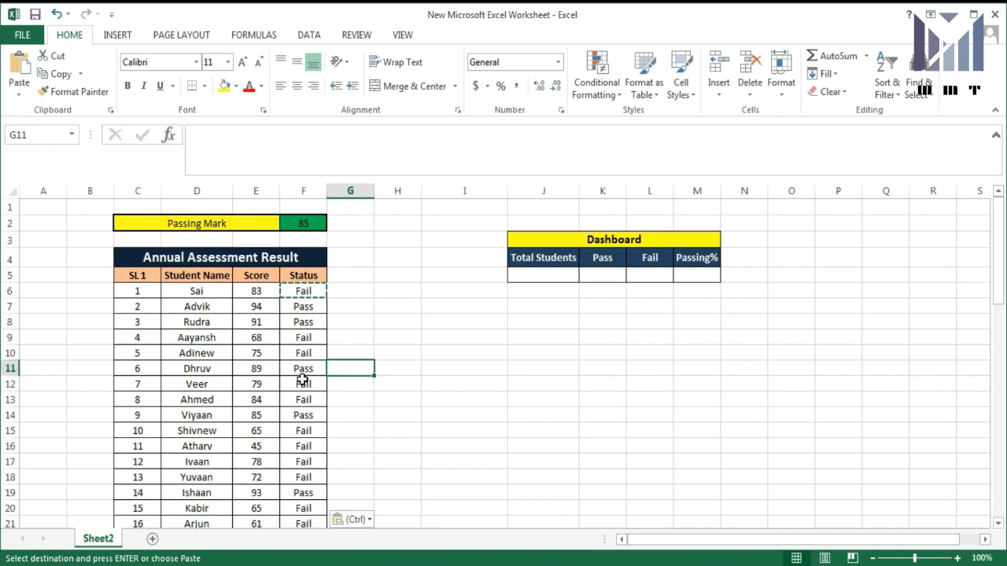
pyautogui.click(303, 306)
pyautogui.click(303, 322)
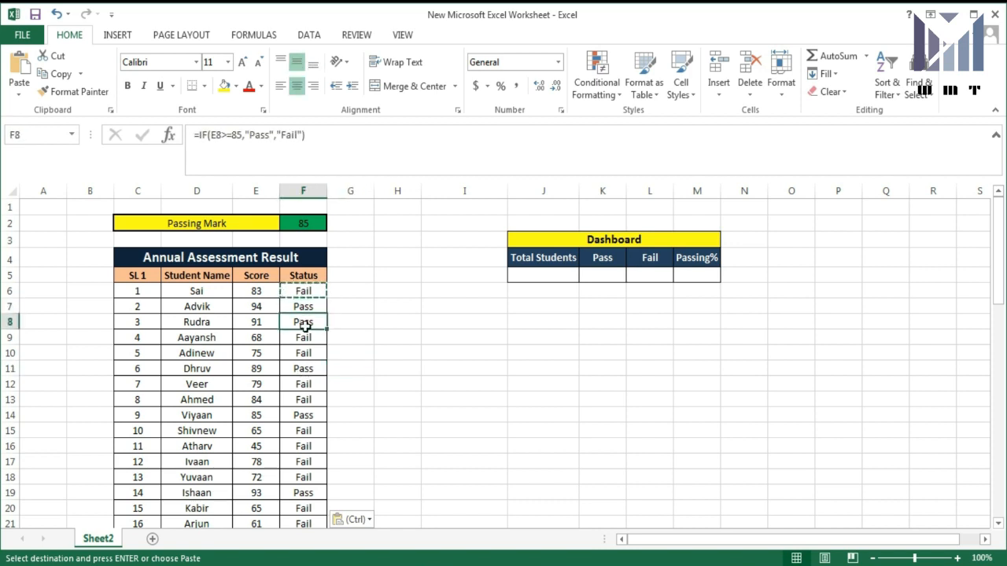
pyautogui.click(305, 338)
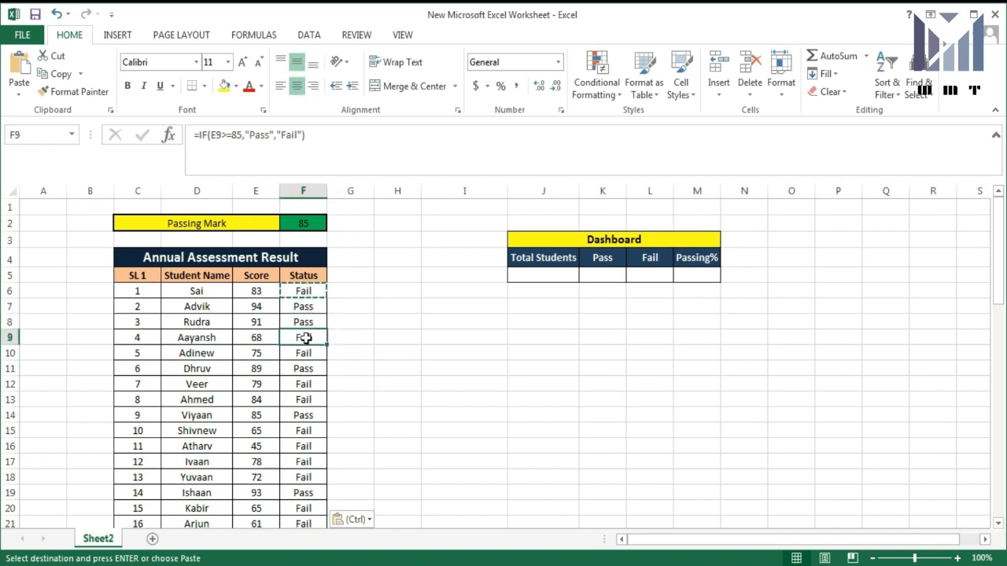
pyautogui.click(265, 308)
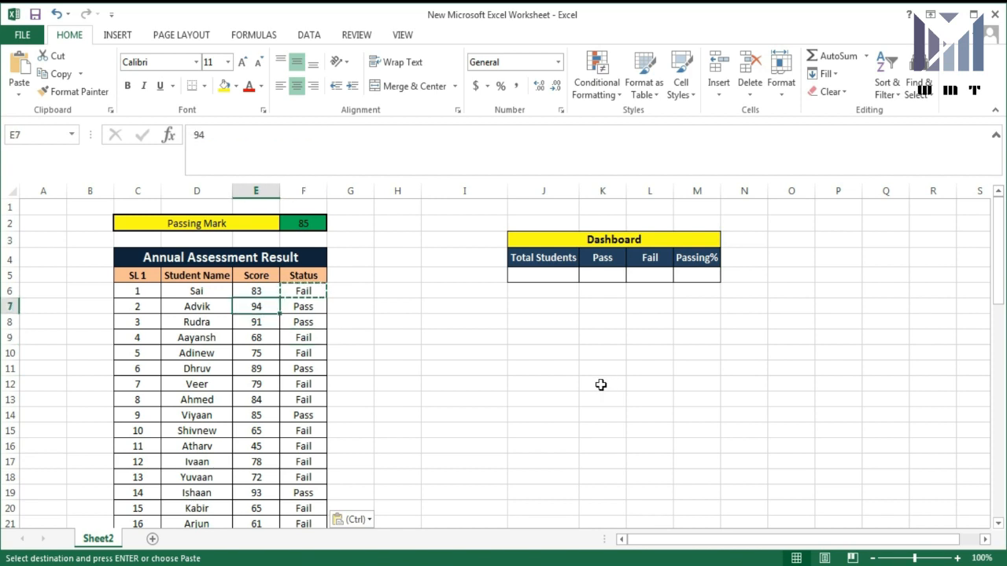
pyautogui.click(314, 309)
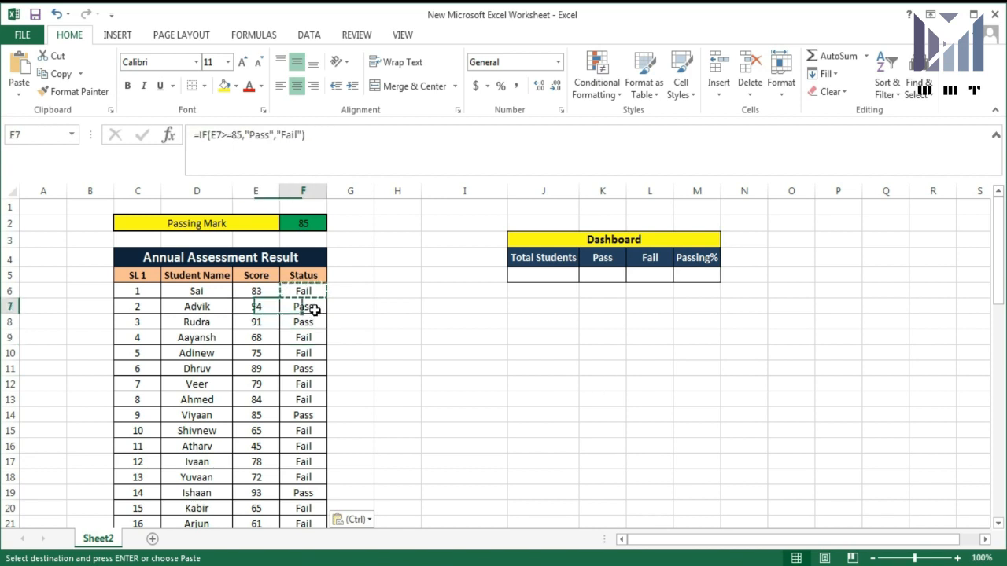
pyautogui.click(265, 325)
pyautogui.click(305, 324)
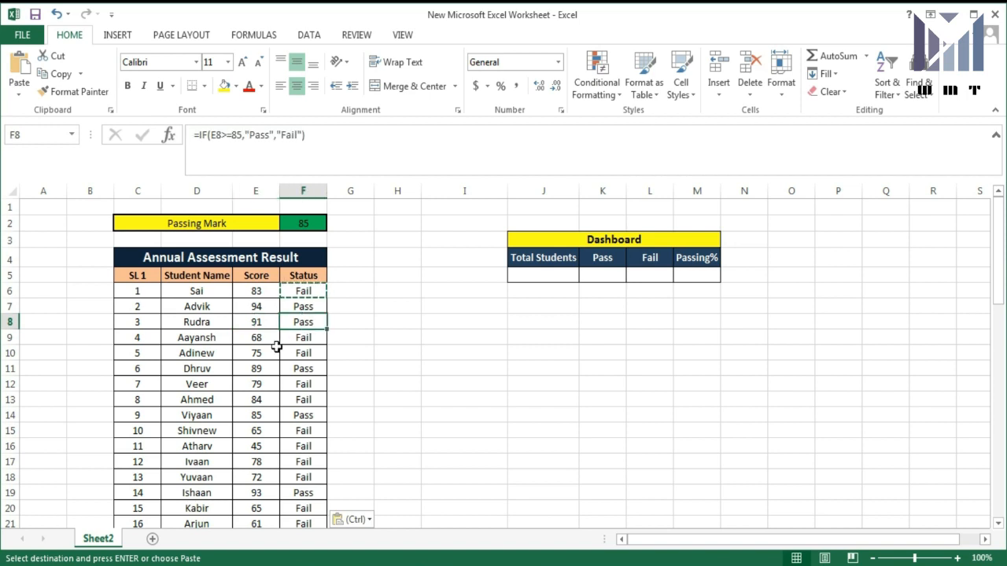
pyautogui.click(274, 339)
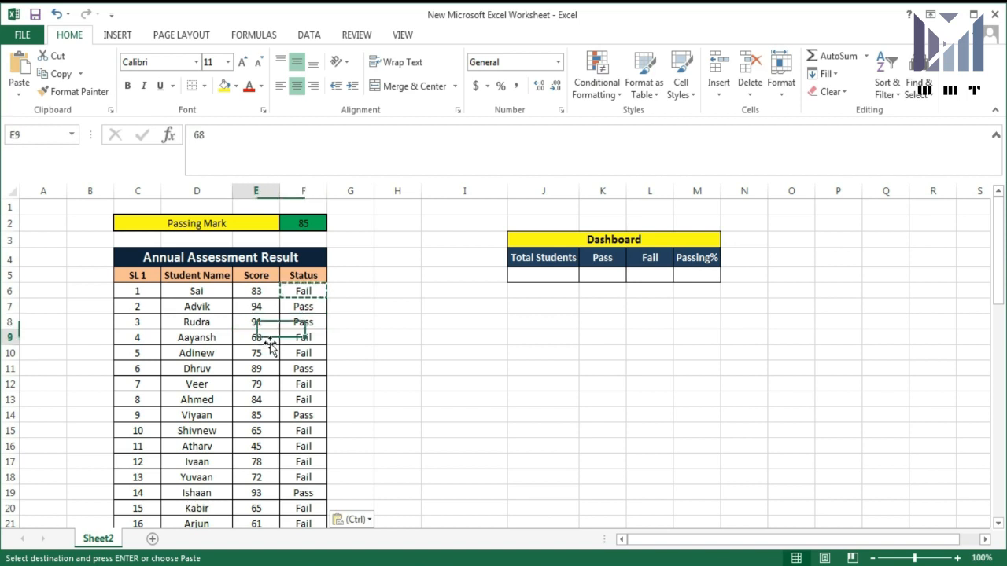
pyautogui.click(309, 339)
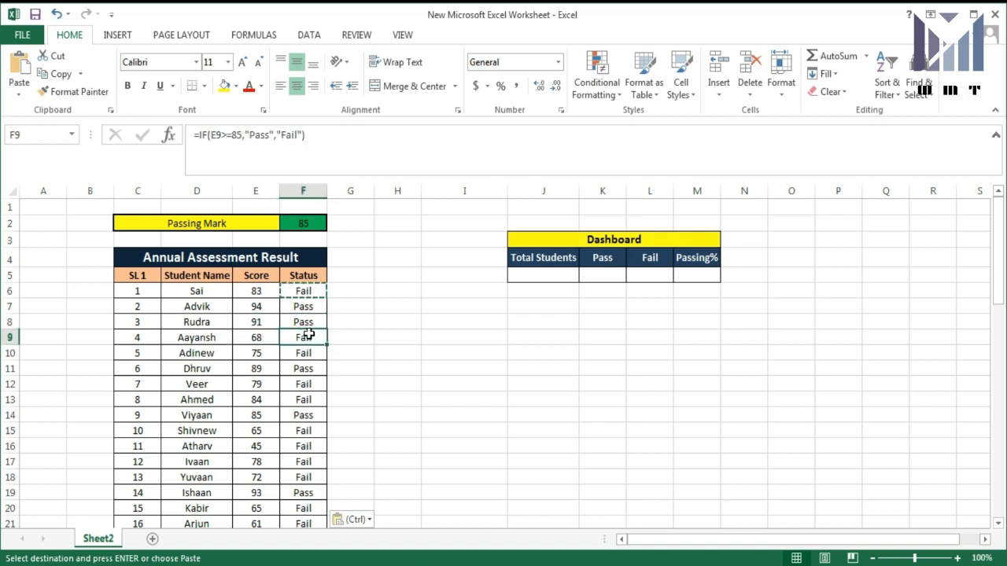
pyautogui.click(308, 227)
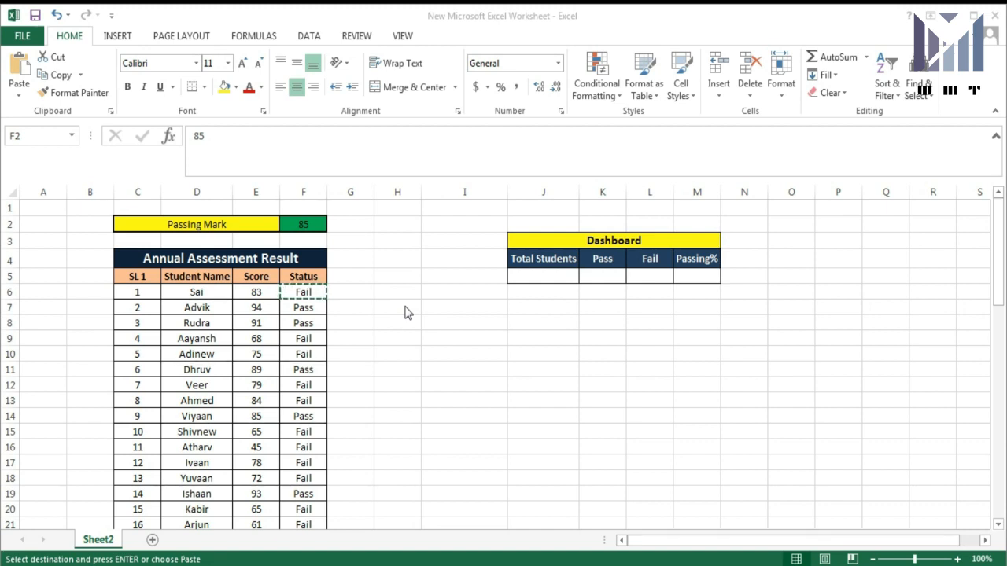
pyautogui.click(302, 308)
pyautogui.hotkey('ctrl', 'v')
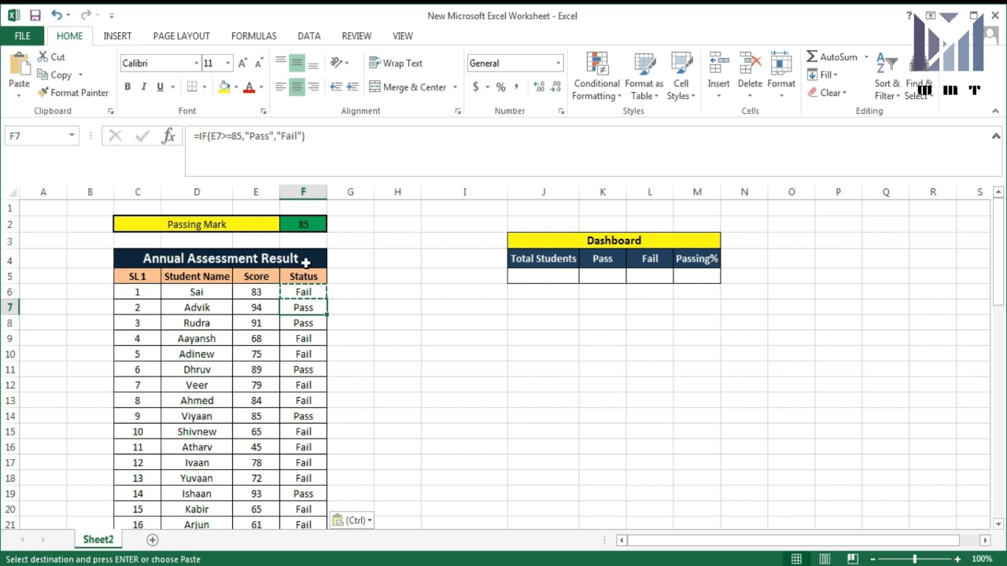
pyautogui.click(307, 192)
pyautogui.click(306, 352)
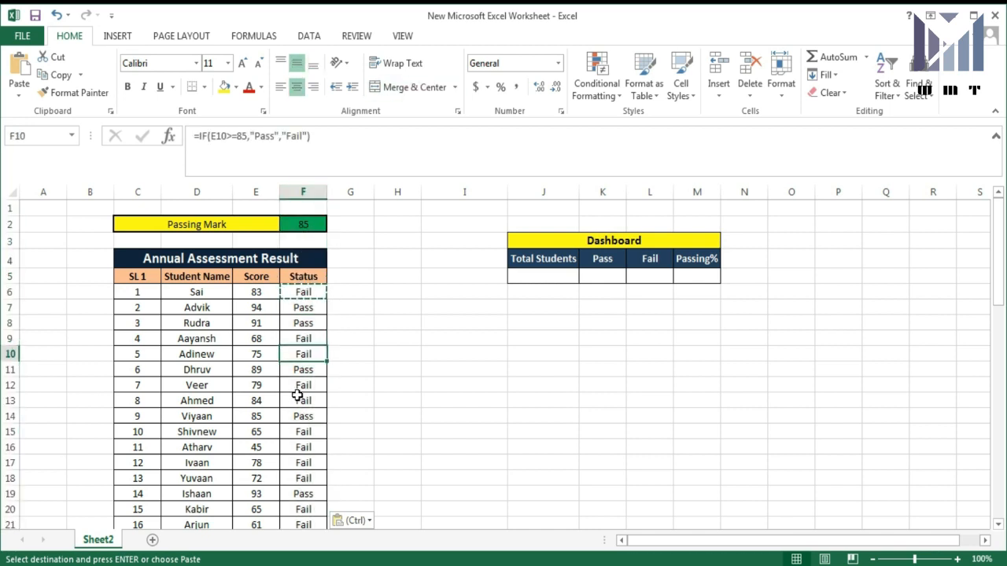
pyautogui.click(299, 400)
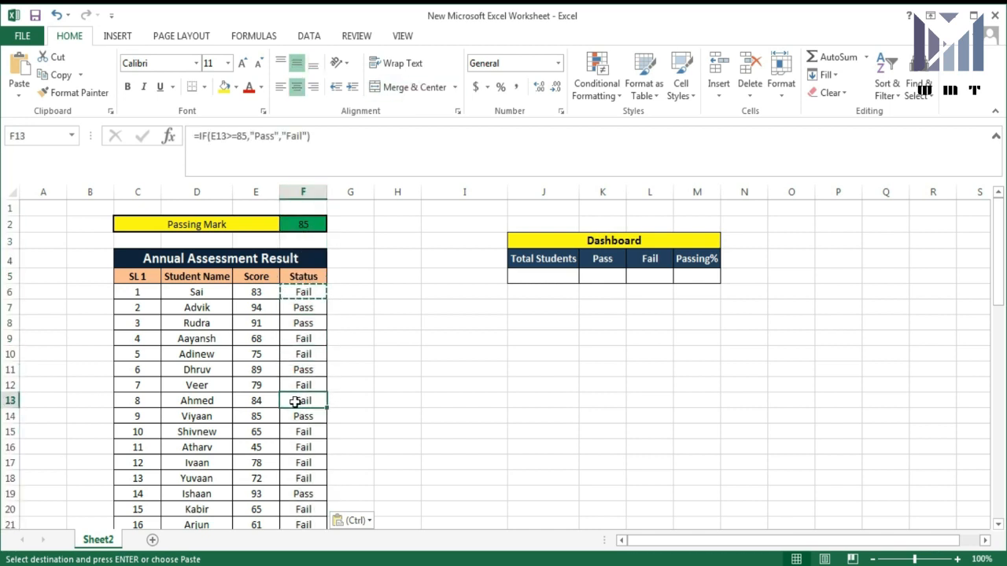
pyautogui.click(344, 290)
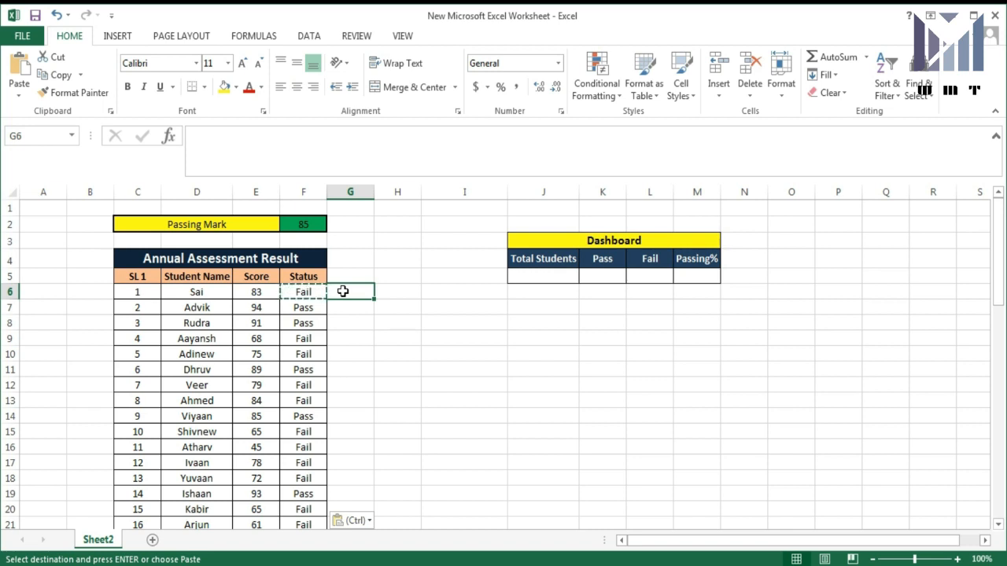
# - Enter =IF(E6>=85,"Pass","Fail") in G6, which returns Fail for the first student
pyautogui.click(343, 317)
pyautogui.click(347, 289)
pyautogui.write('=')
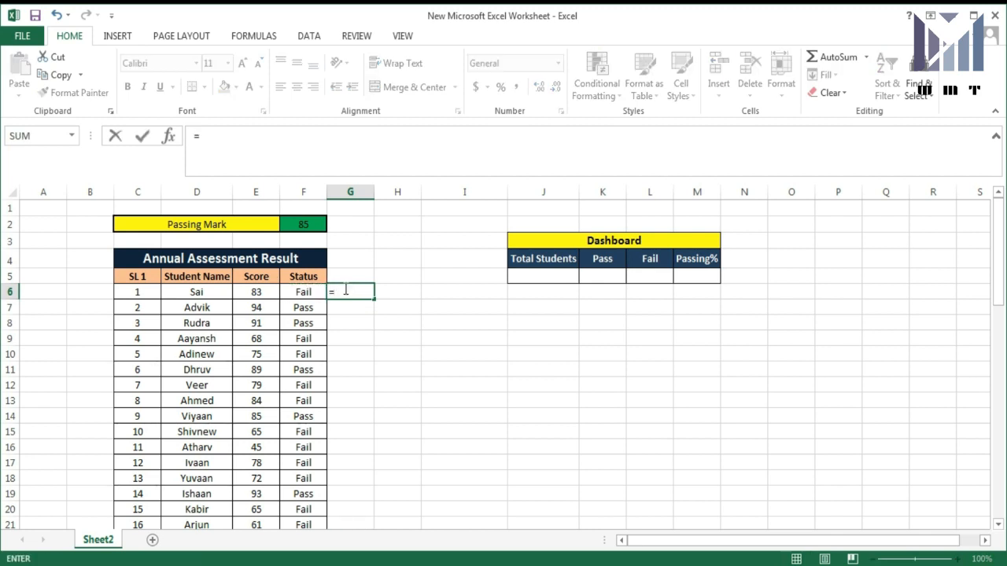
pyautogui.write('if')
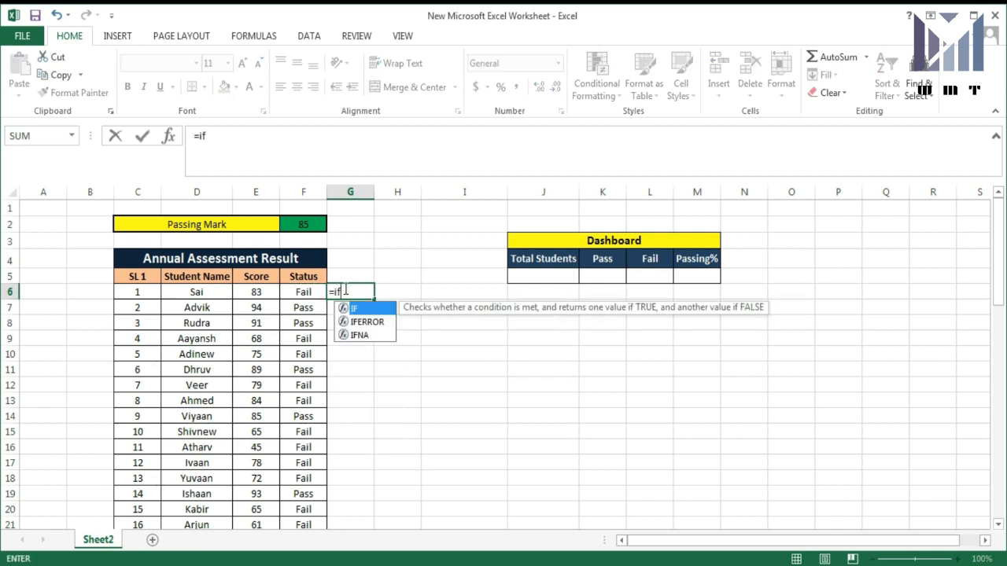
pyautogui.write('(')
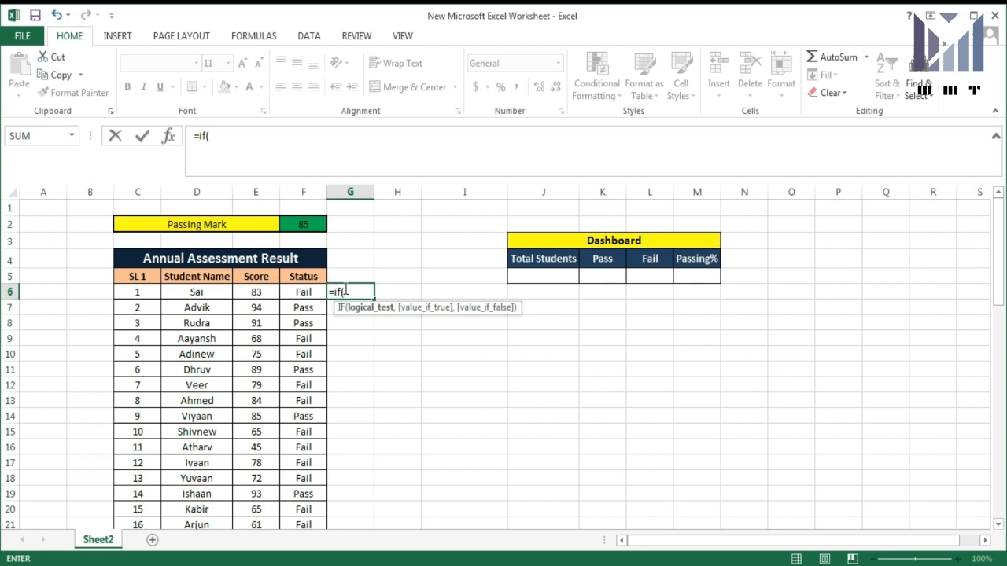
pyautogui.press('Left')
pyautogui.press('Left')
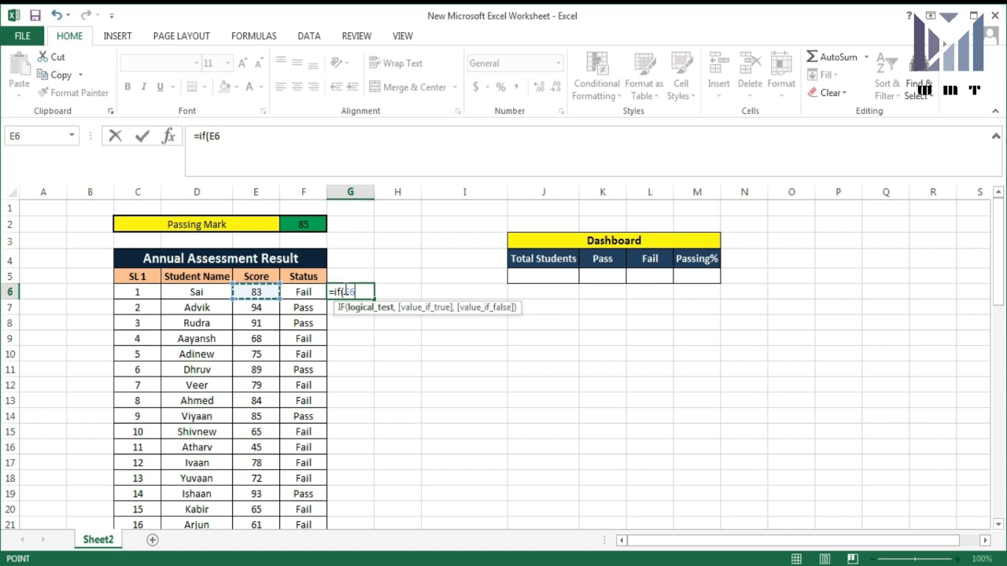
pyautogui.write('>=85')
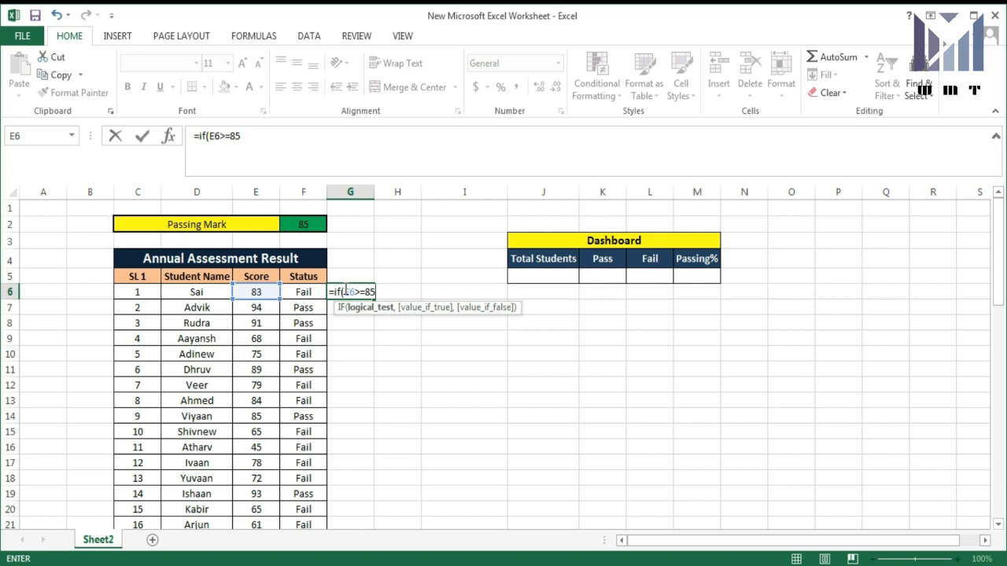
pyautogui.write(',')
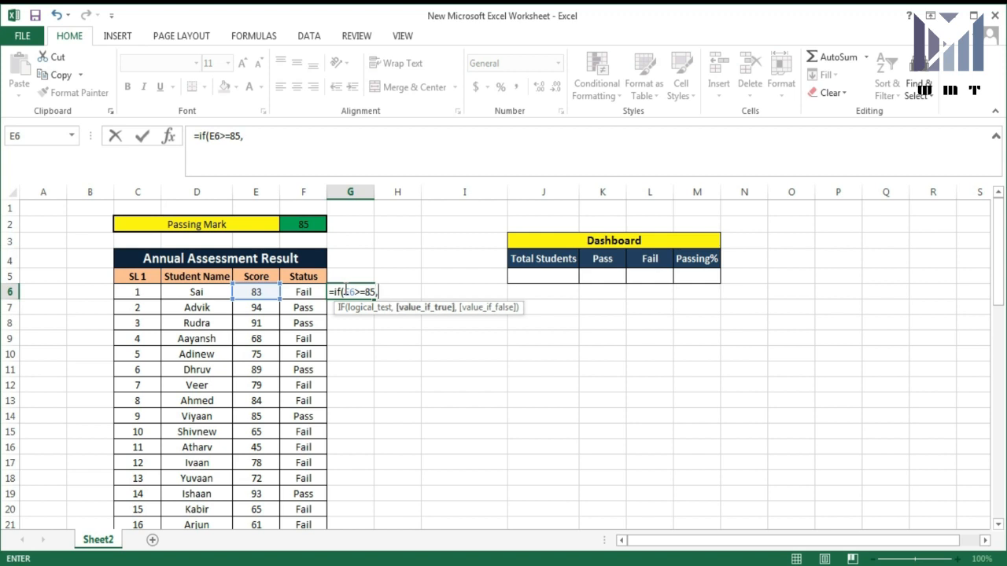
pyautogui.write('"Pass"')
pyautogui.write(',"')
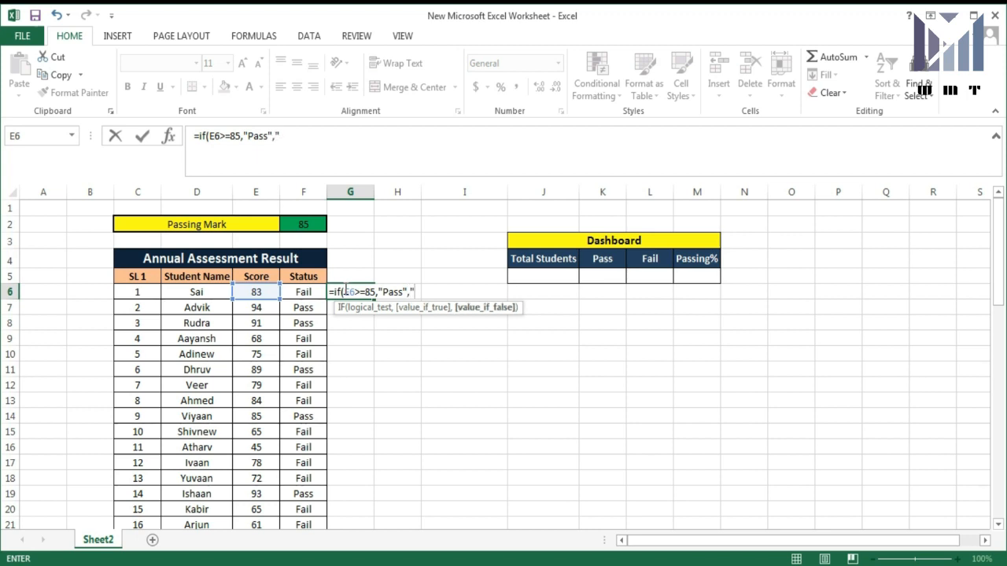
pyautogui.write('Fail")')
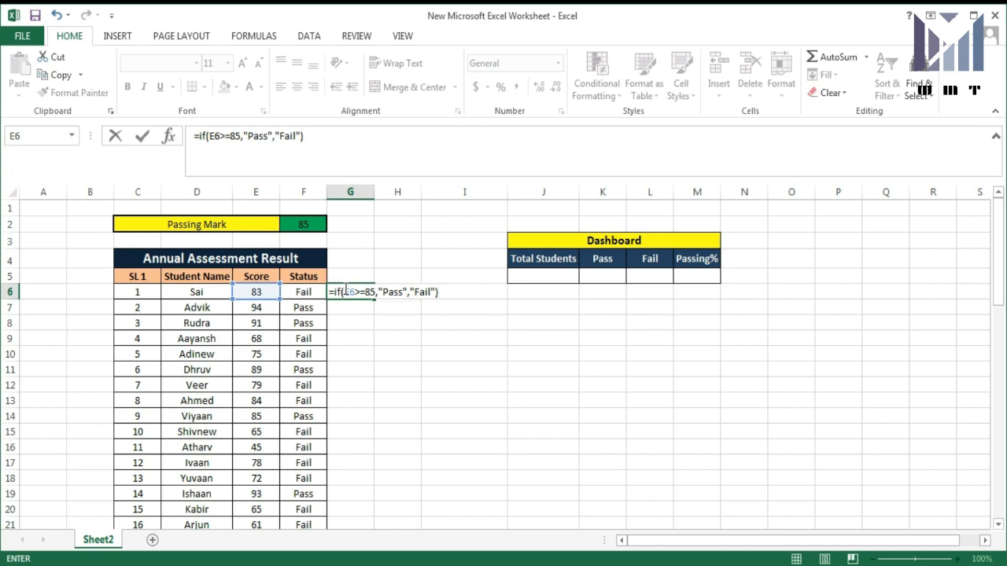
pyautogui.press('Return')
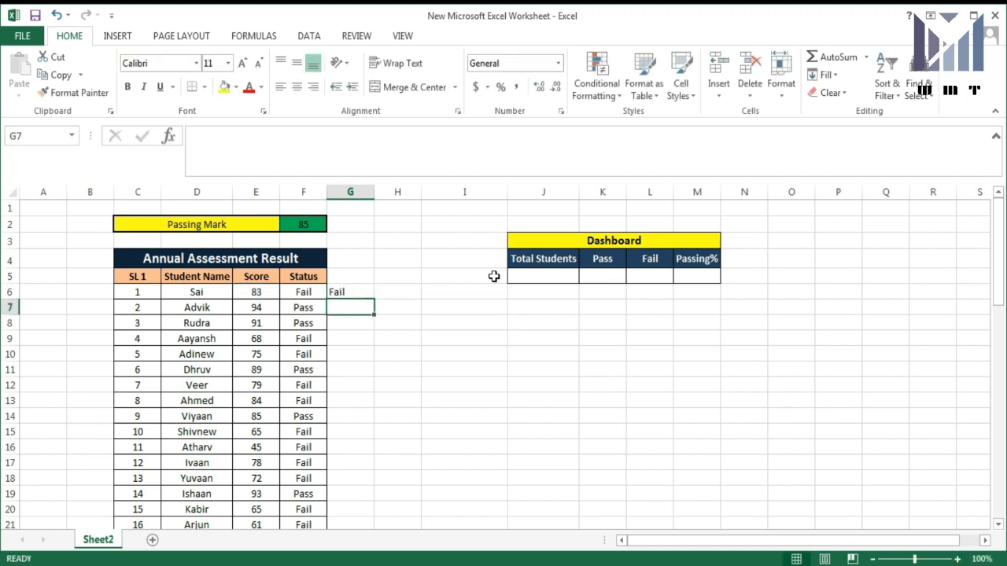
pyautogui.click(338, 293)
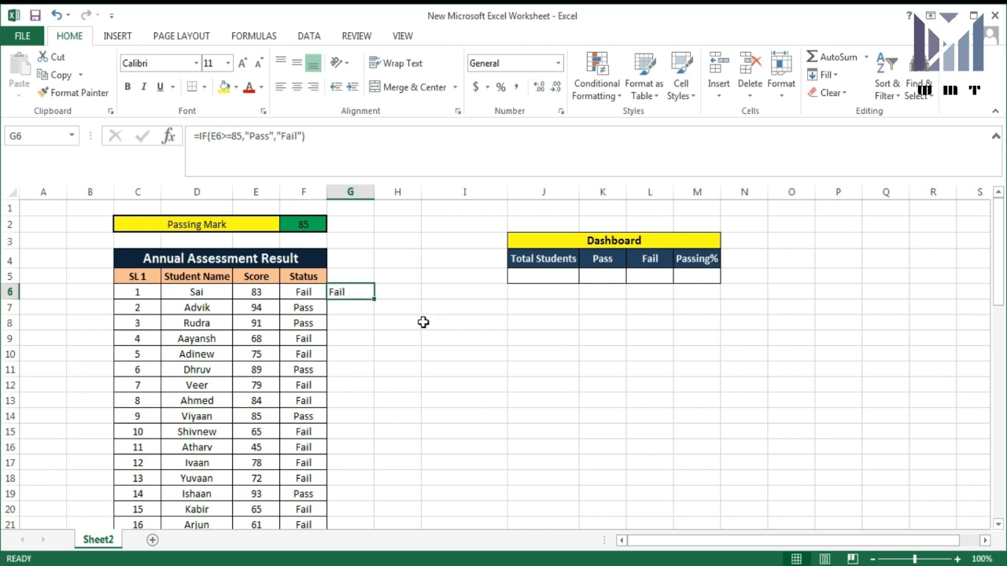
# - Copy the G6 formula down to G62 and compare the F11 and G11 results
pyautogui.hotkey('ctrl', 'c')
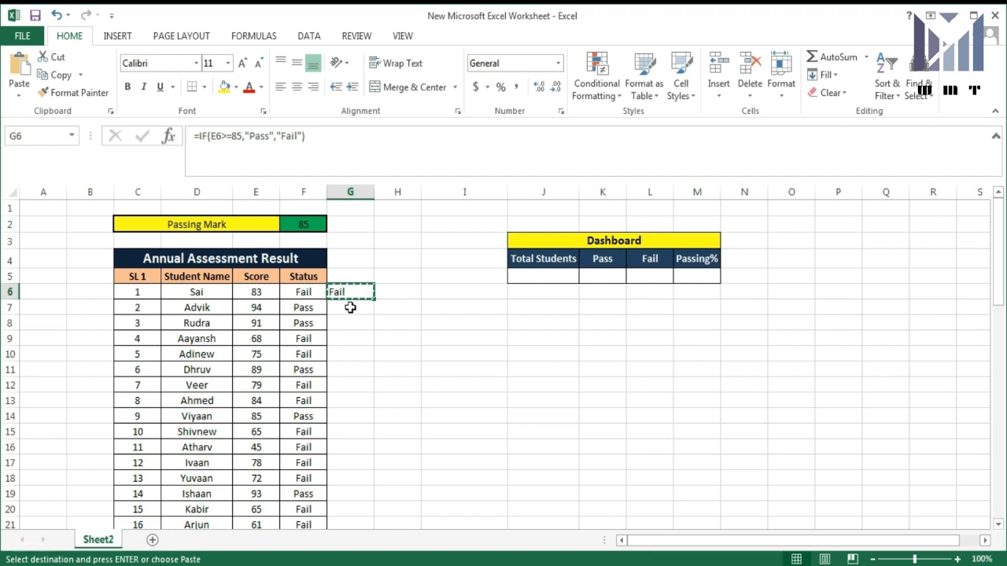
pyautogui.moveTo(350, 307); pyautogui.dragTo(339, 475)
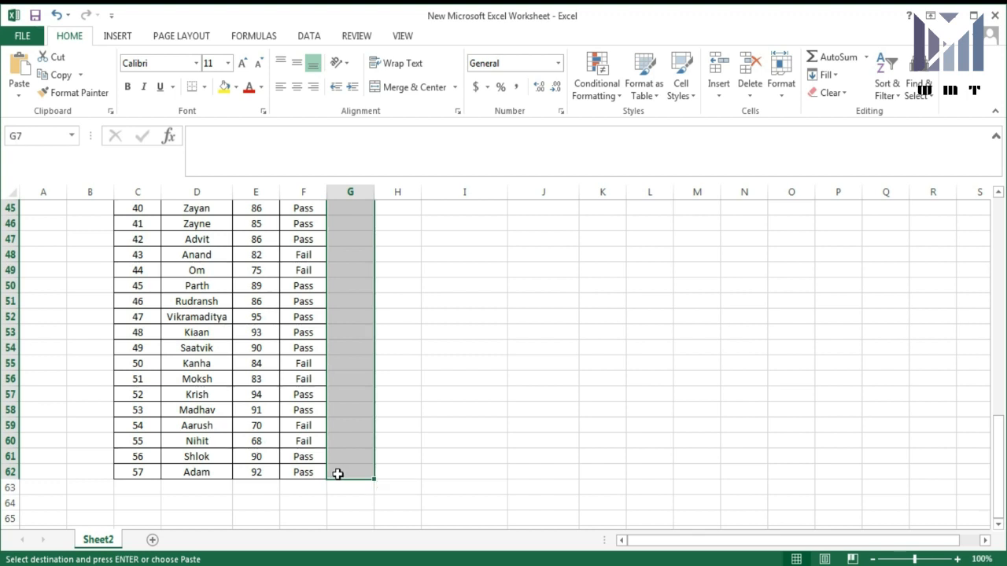
pyautogui.hotkey('ctrl', 'v')
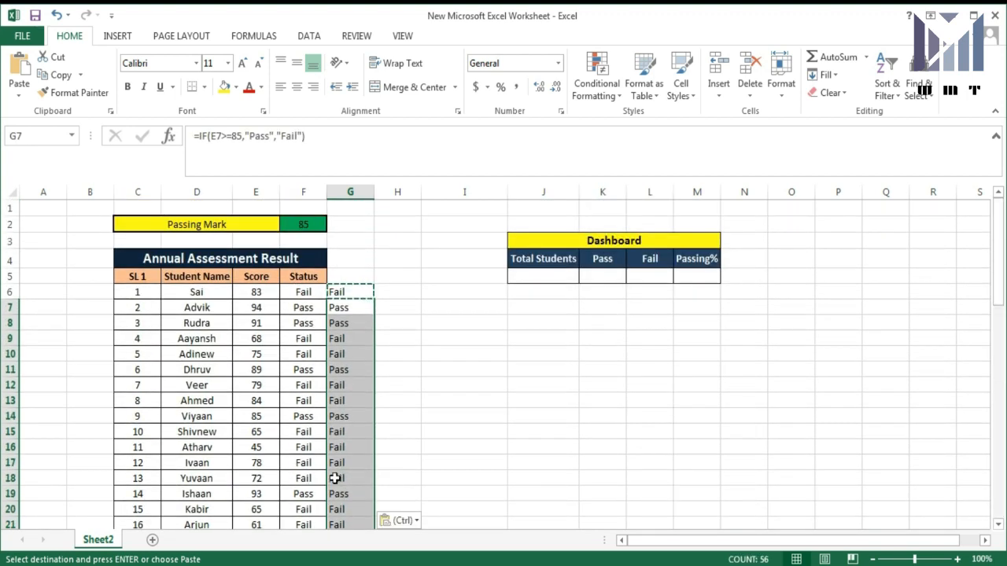
pyautogui.click(307, 369)
pyautogui.click(351, 371)
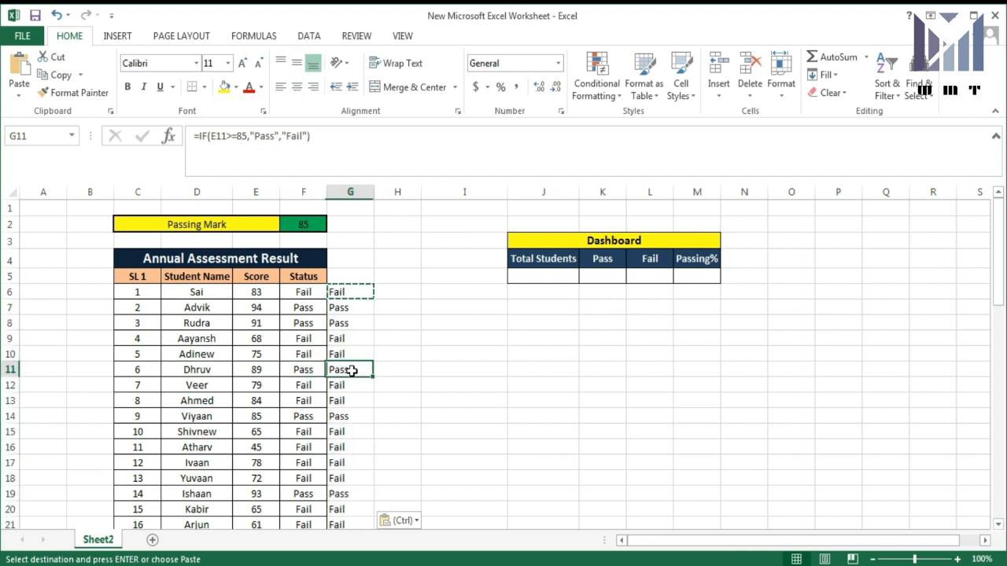
pyautogui.scroll(-3, 350, 371)
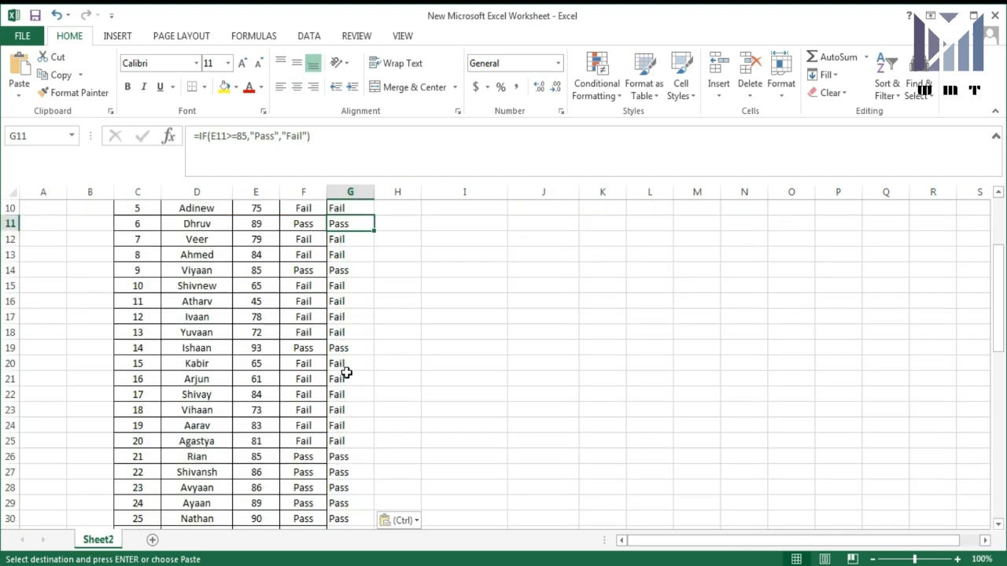
pyautogui.scroll(3, 346, 372)
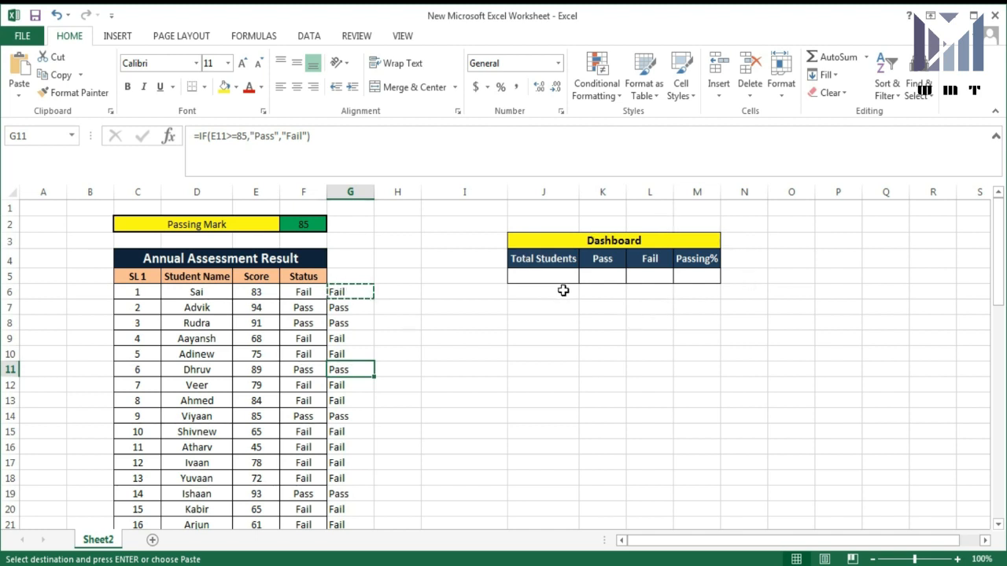
pyautogui.scroll(-10, 166, 380)
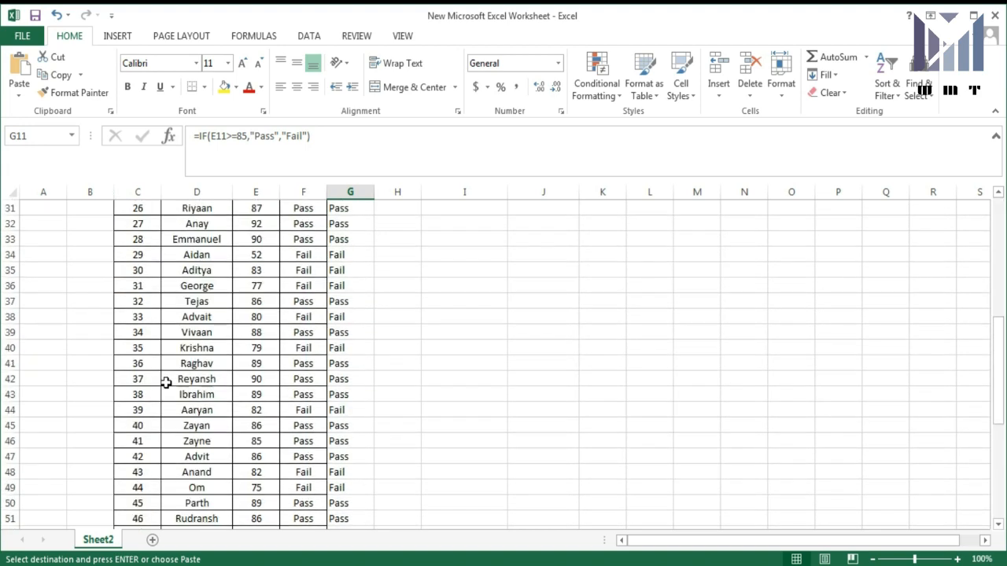
pyautogui.scroll(-8, 165, 380)
pyautogui.scroll(11, 167, 381)
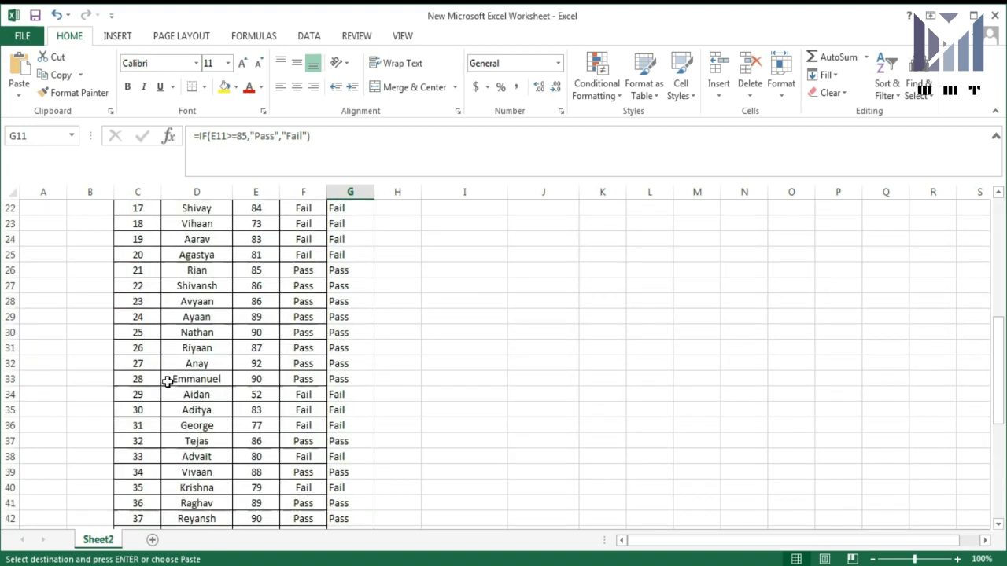
pyautogui.scroll(7, 168, 381)
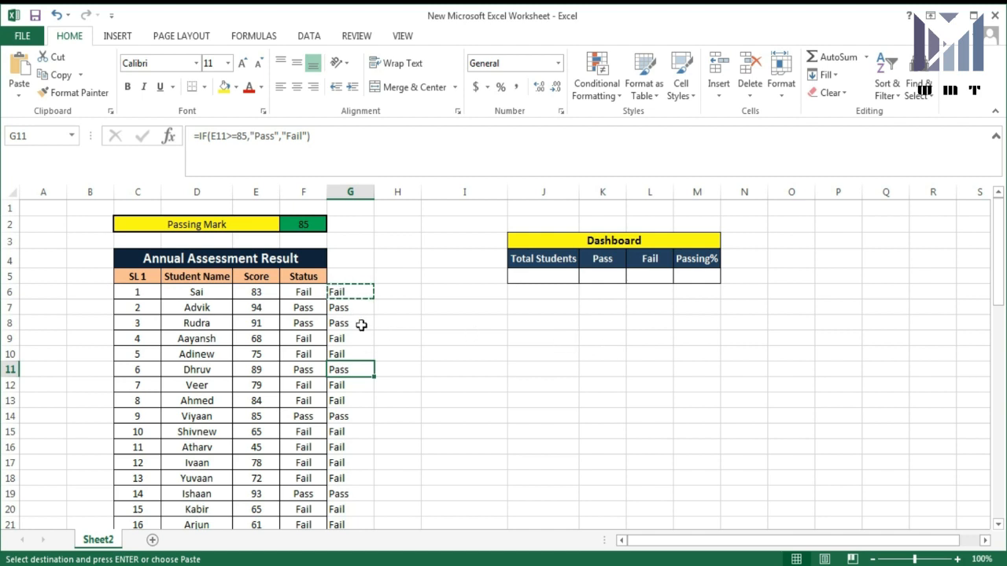
pyautogui.scroll(-1, 354, 331)
pyautogui.scroll(1, 353, 331)
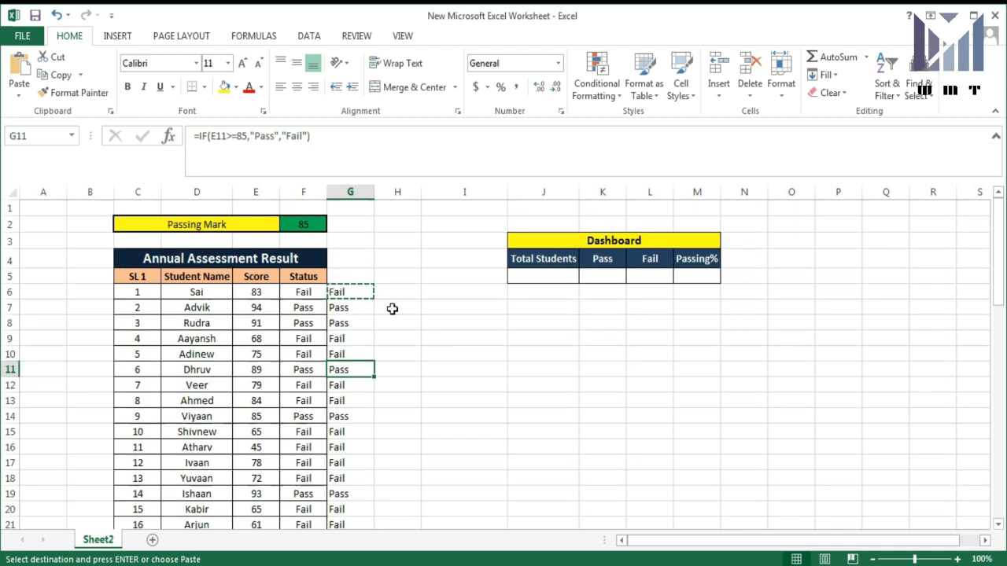
pyautogui.click(546, 270)
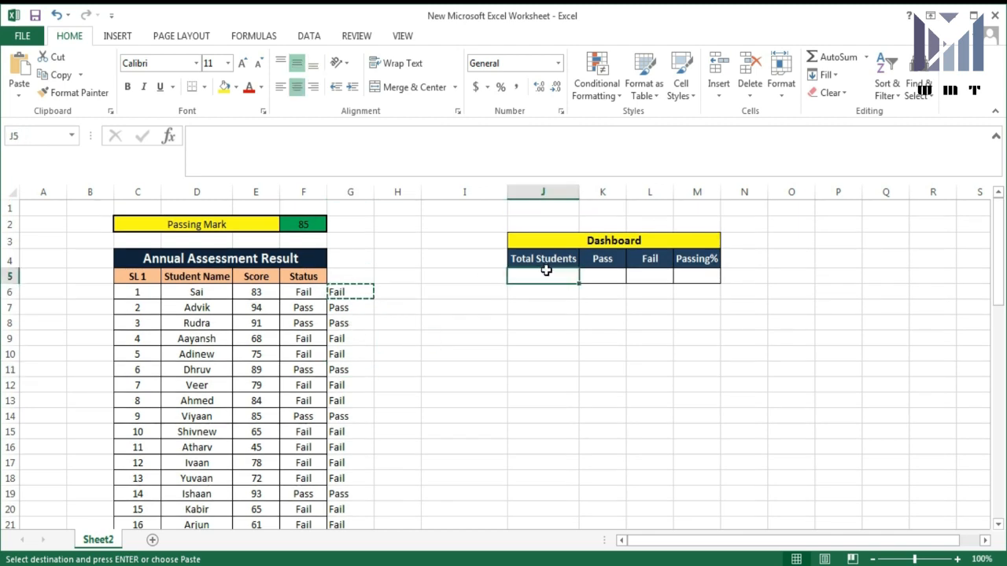